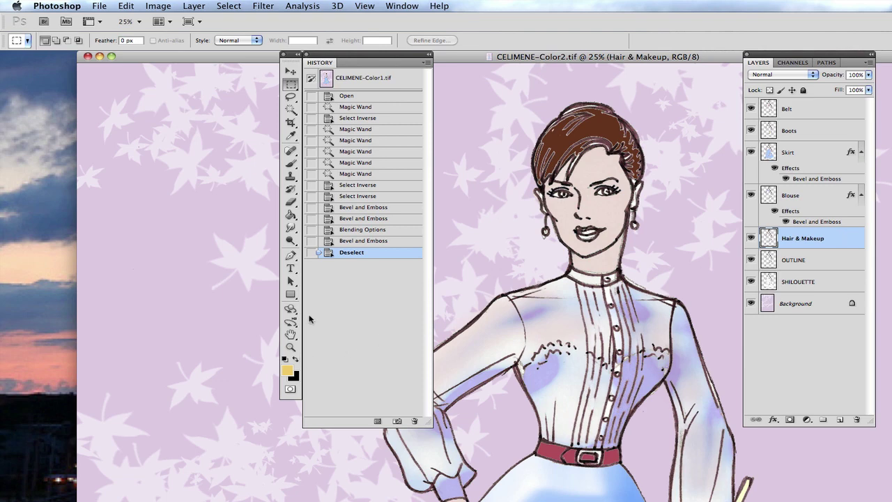
Sample the face's skin tone, set the foreground colour to ff9999, and pick the Brush.
click(292, 135)
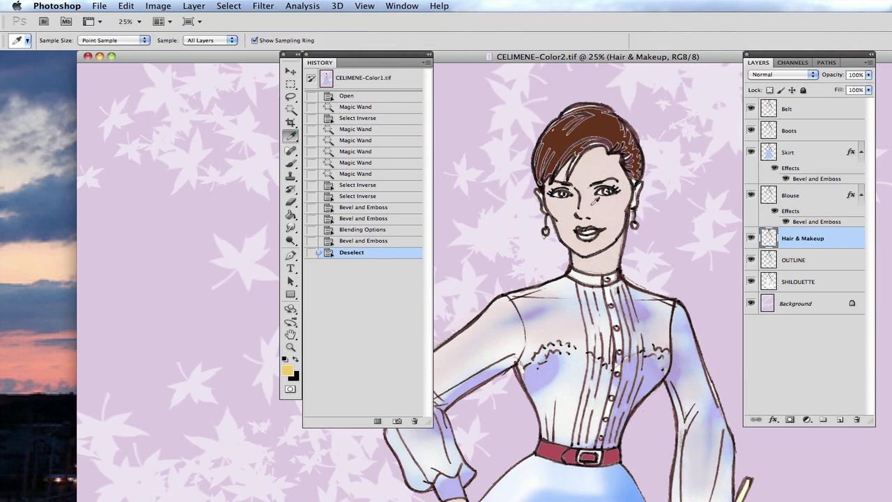
click(619, 208)
click(293, 375)
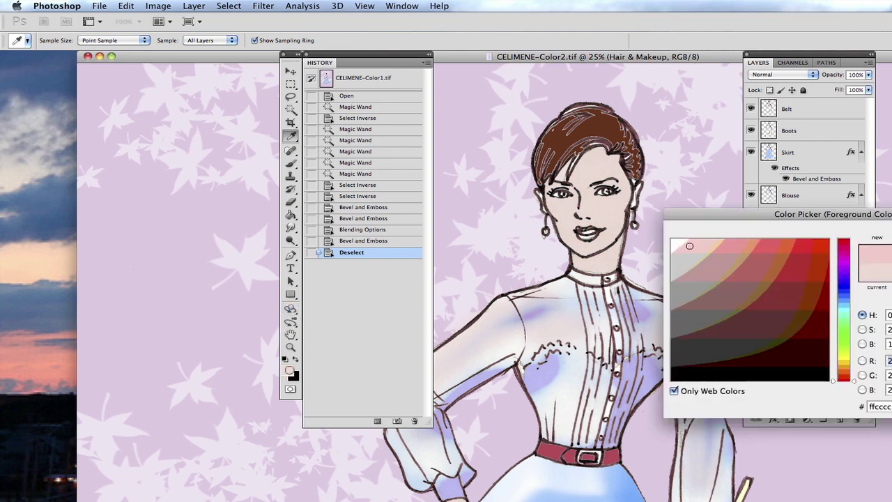
click(731, 245)
key(Return)
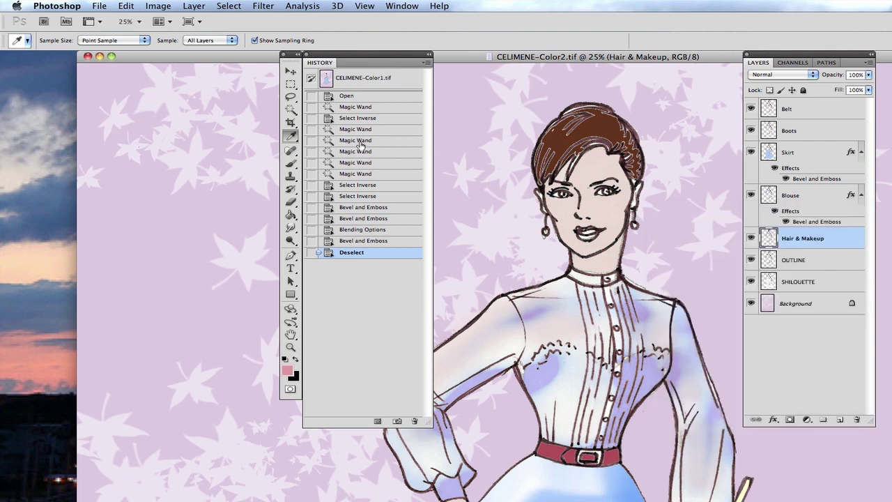
click(291, 162)
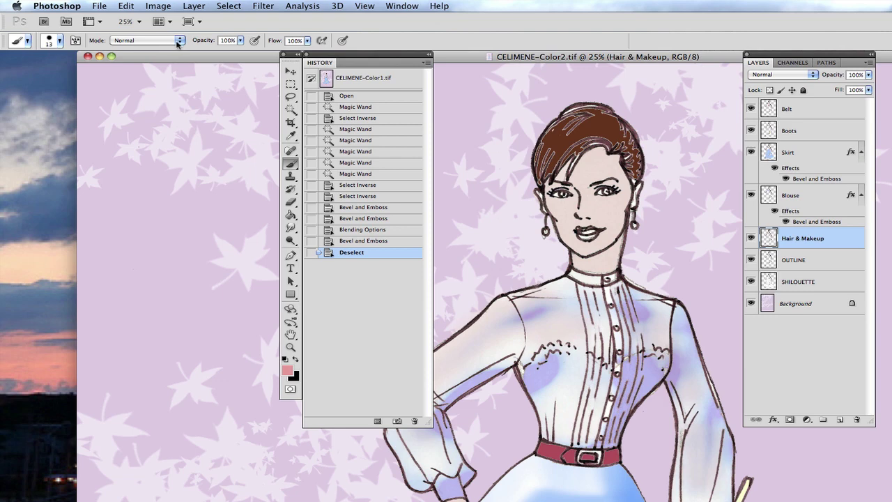
Set the brush blend mode to Color Burn at 15% opacity.
click(179, 43)
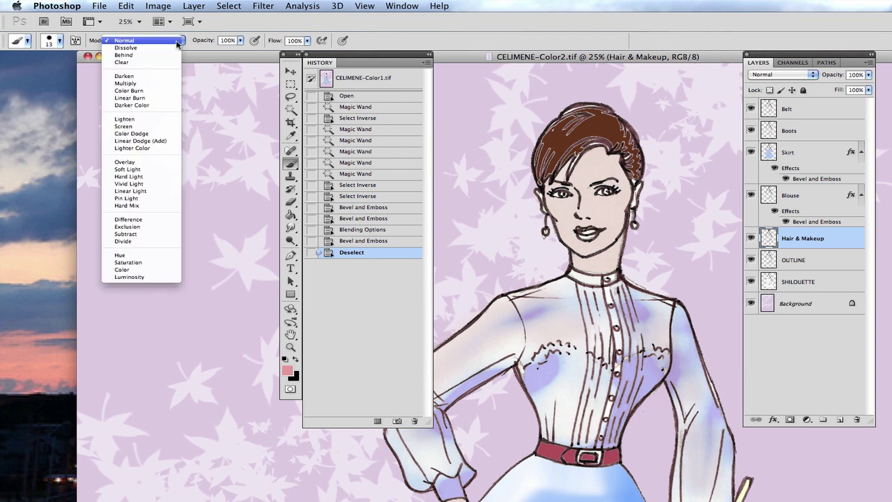
click(167, 91)
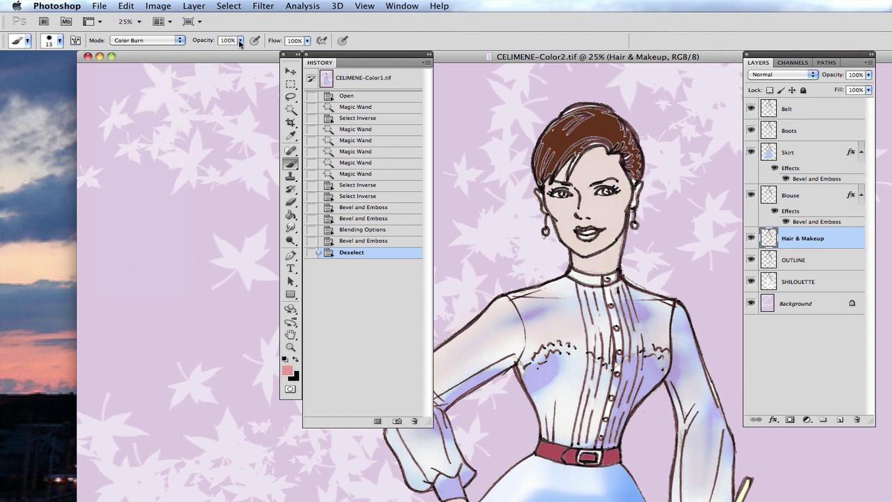
drag(240, 43, 192, 53)
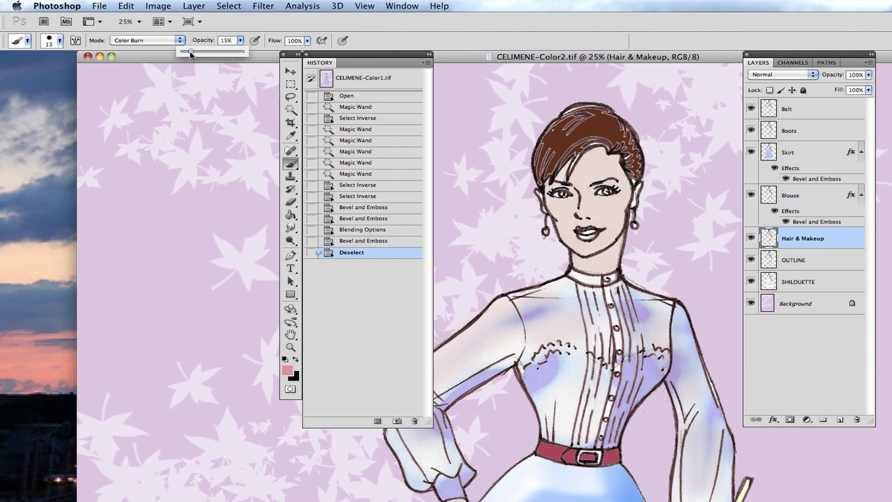
Choose a soft round 0%-hardness brush at 158 px and brush faint blush near the right eye.
click(60, 40)
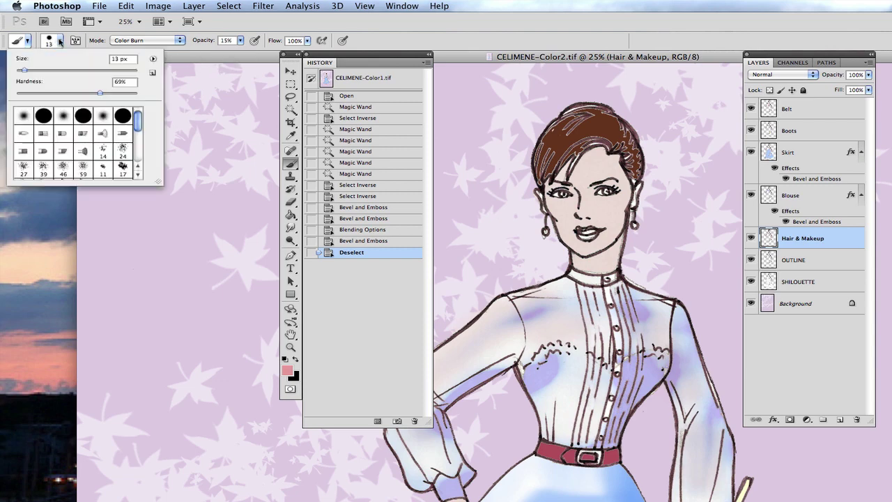
click(51, 69)
click(102, 117)
click(72, 71)
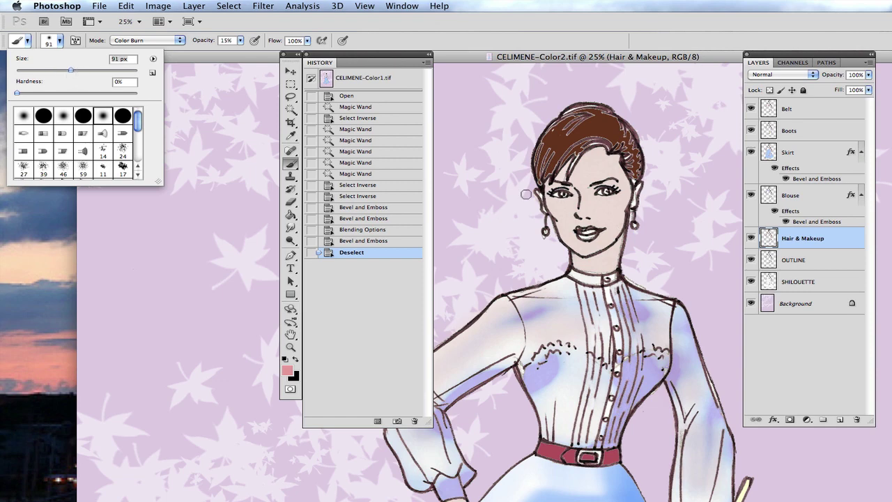
click(94, 71)
mouse_move(612, 199)
mouse_down()
mouse_move(617, 207)
mouse_move(623, 184)
mouse_move(620, 205)
mouse_move(631, 208)
mouse_move(631, 180)
mouse_move(659, 194)
mouse_move(624, 213)
mouse_move(618, 189)
mouse_move(617, 200)
mouse_move(655, 391)
mouse_up()
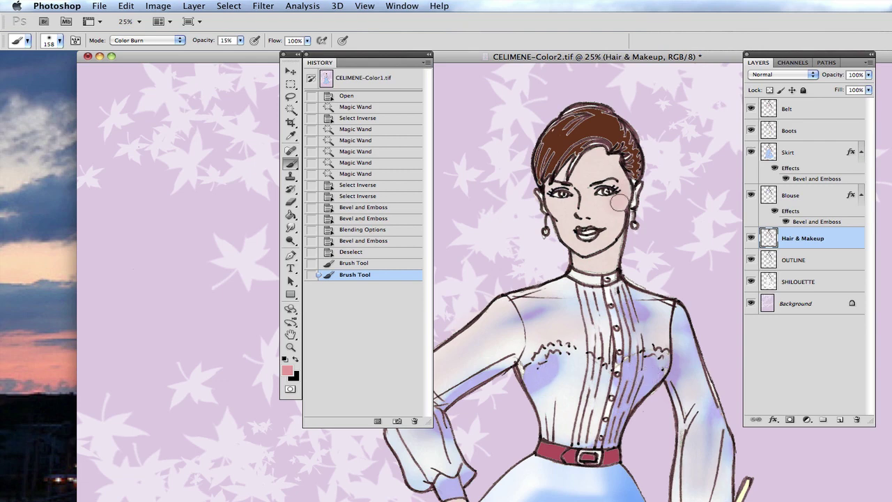
Build up pink blush with several Color Burn strokes over both cheeks.
drag(619, 203, 614, 206)
drag(610, 262, 608, 267)
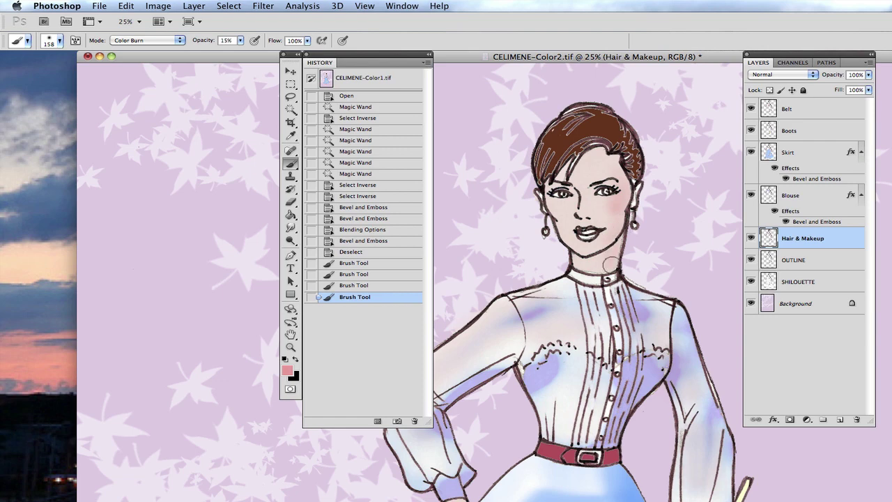
click(611, 263)
drag(616, 223, 610, 264)
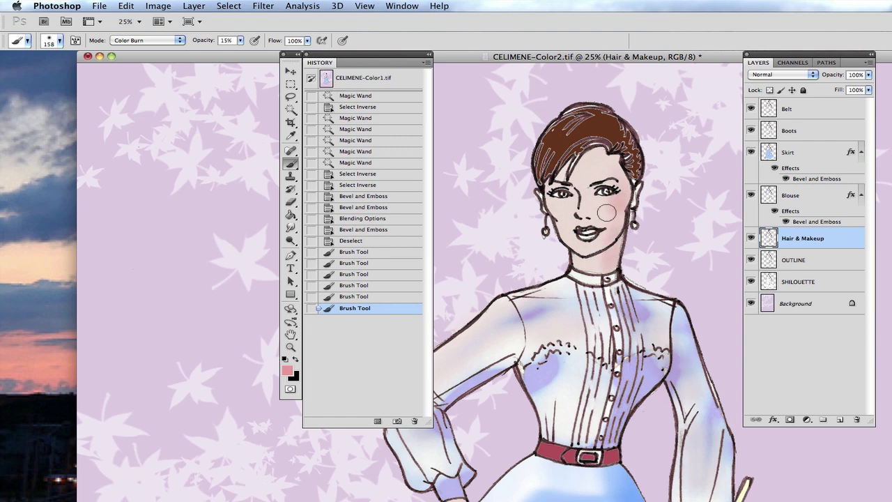
mouse_move(608, 213)
mouse_down()
mouse_move(618, 182)
mouse_move(570, 211)
mouse_move(557, 207)
mouse_move(584, 221)
mouse_up()
drag(613, 250, 610, 257)
Brush over the top and sides of the hair to darken it.
drag(620, 156, 604, 159)
mouse_move(601, 159)
mouse_down()
mouse_move(615, 187)
mouse_move(610, 261)
mouse_up()
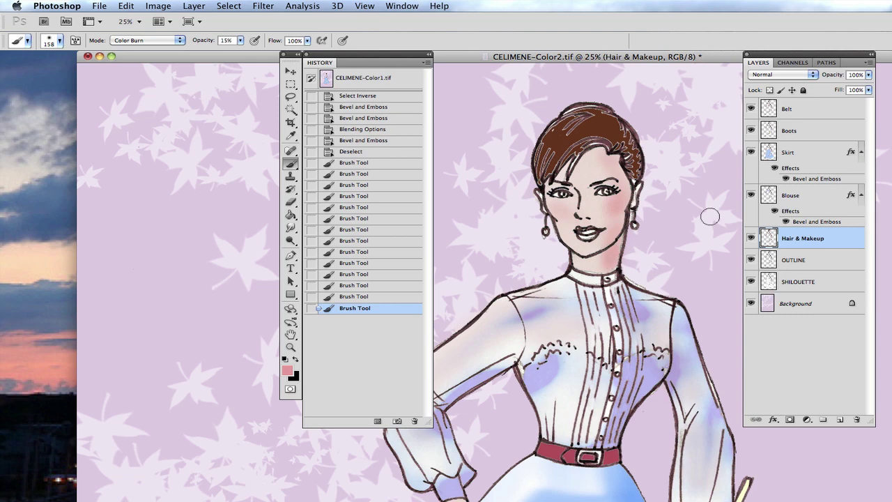
mouse_move(635, 160)
mouse_down()
mouse_move(612, 156)
mouse_move(622, 133)
mouse_move(632, 154)
mouse_up()
drag(567, 133, 570, 141)
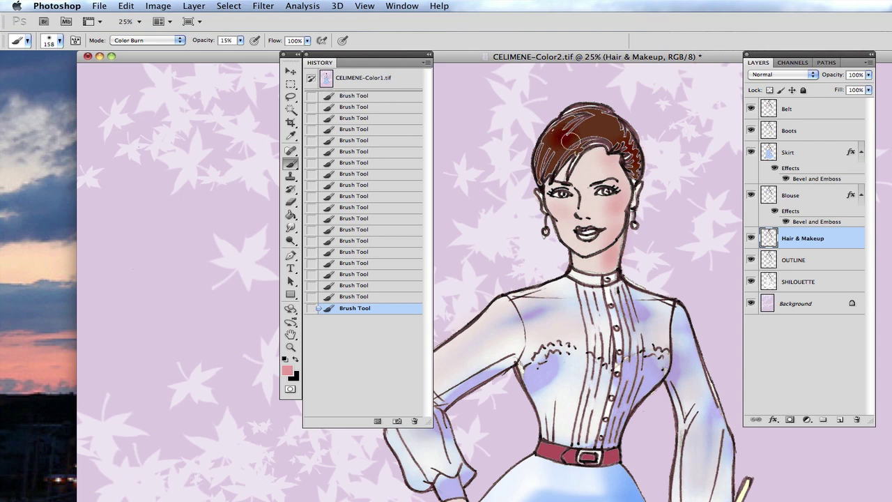
Paint the upper hair at 58% opacity, then again at 100% for a rich auburn.
click(240, 40)
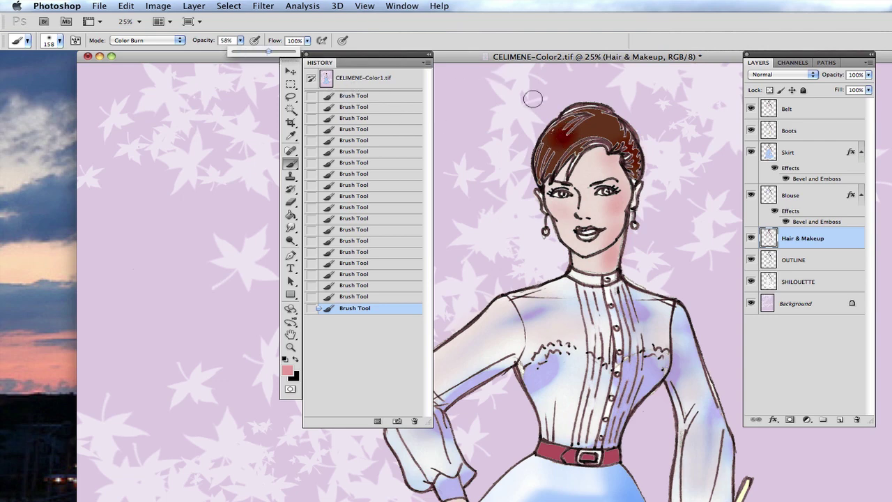
key(5)
key(8)
mouse_move(563, 137)
mouse_down()
mouse_move(590, 143)
mouse_move(566, 139)
mouse_up()
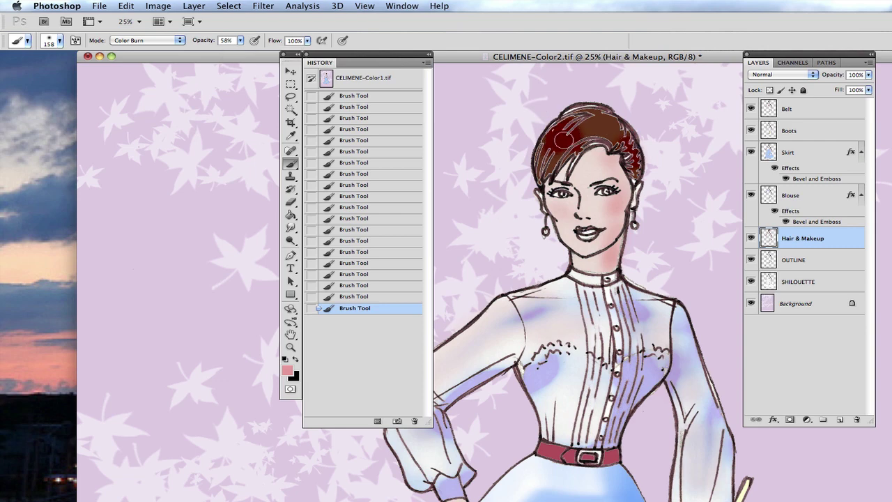
click(239, 43)
drag(241, 52, 271, 52)
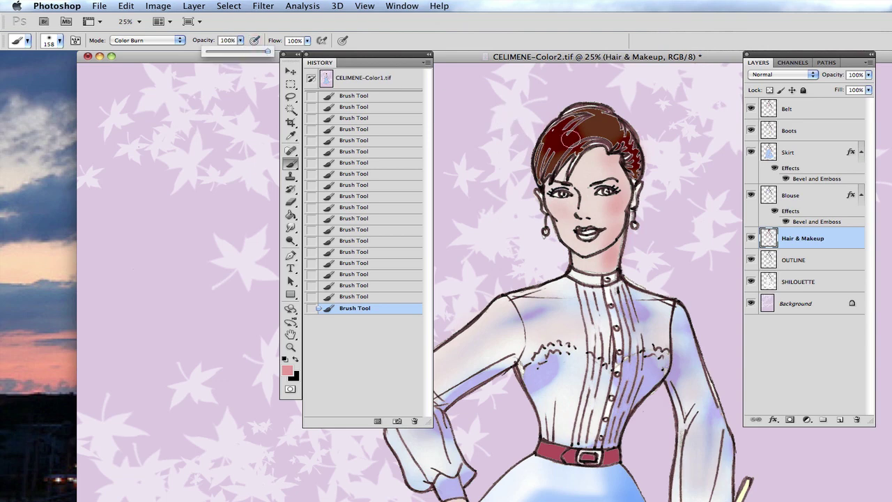
mouse_move(570, 138)
mouse_down()
mouse_move(549, 137)
mouse_move(624, 136)
mouse_move(633, 167)
mouse_move(620, 119)
mouse_move(588, 113)
mouse_move(601, 111)
mouse_move(558, 145)
mouse_move(566, 154)
mouse_move(579, 147)
mouse_up()
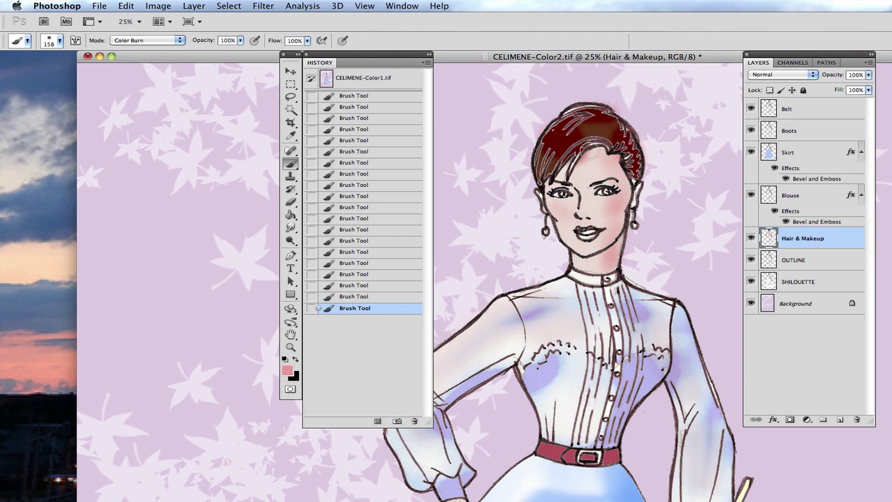
Step back two brush strokes in History, then set a pale yellow ffcc66 Color Dodge brush.
click(371, 297)
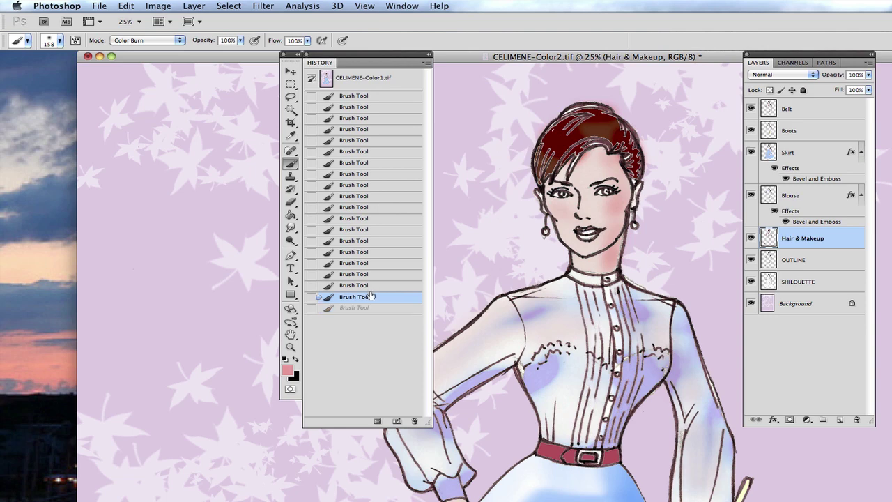
click(376, 286)
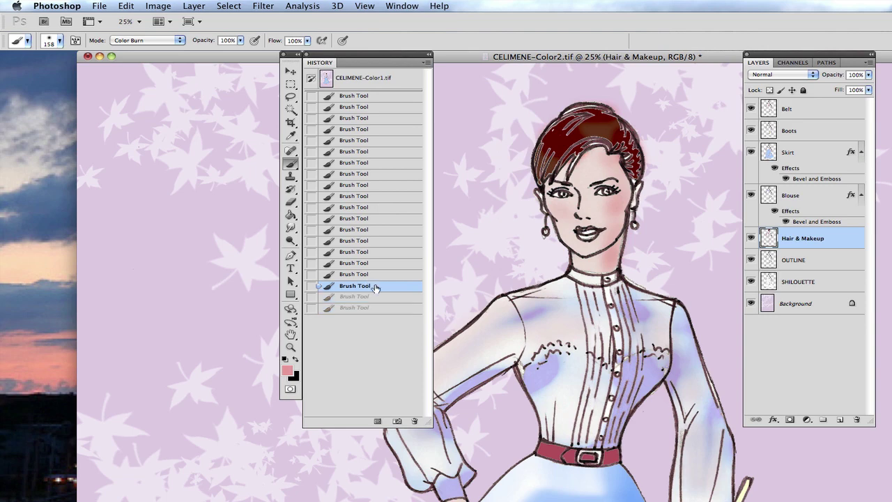
click(288, 370)
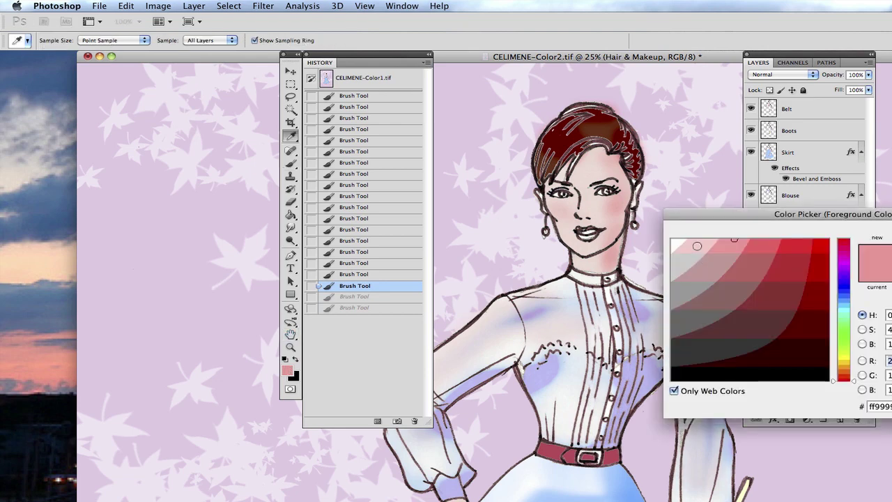
click(844, 368)
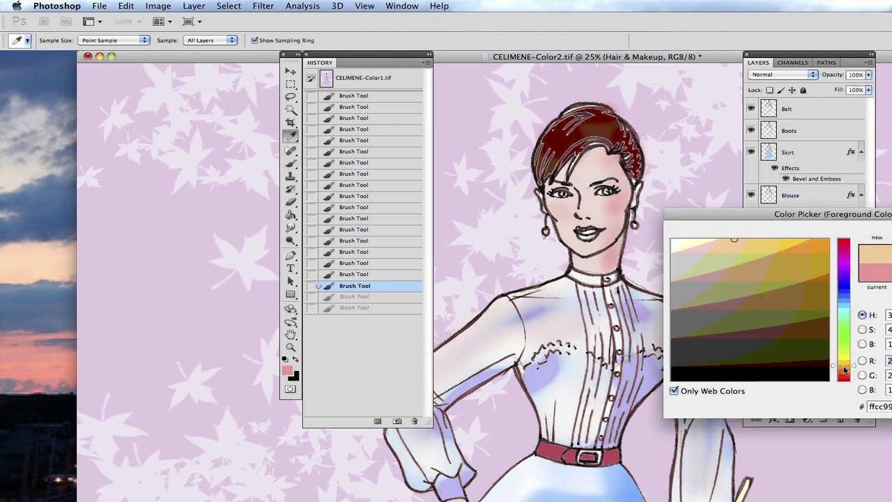
click(778, 244)
key(Return)
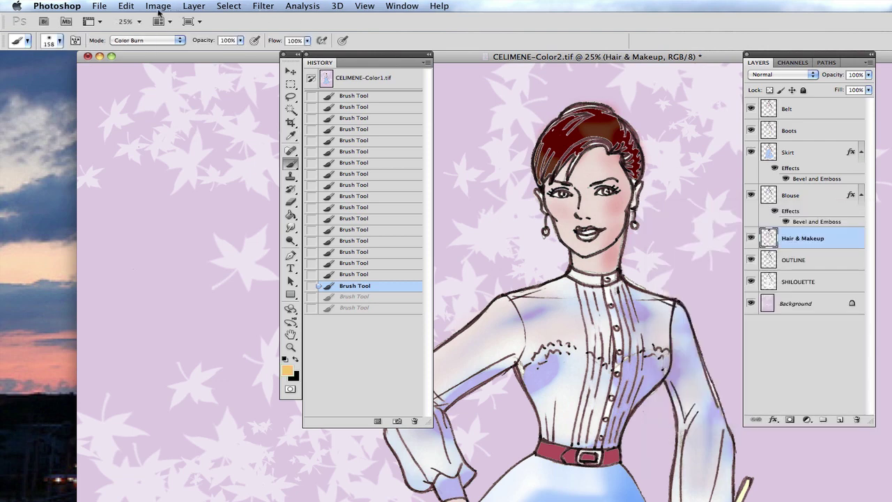
click(181, 40)
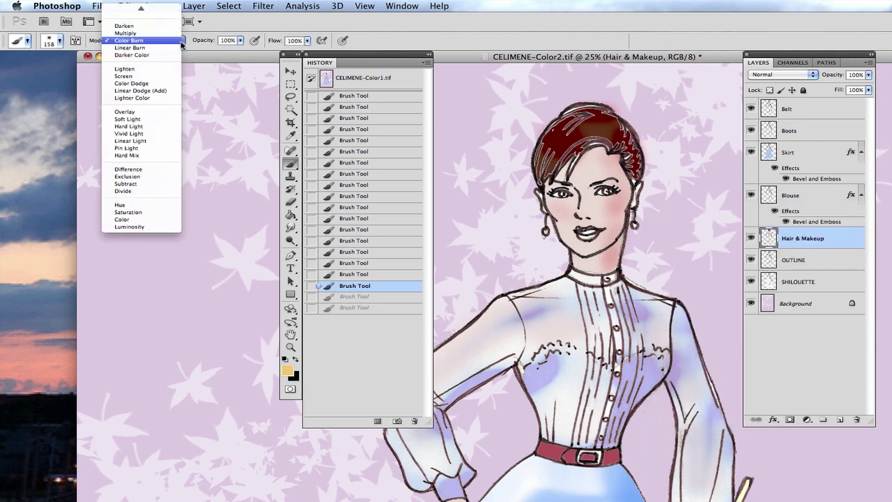
click(167, 83)
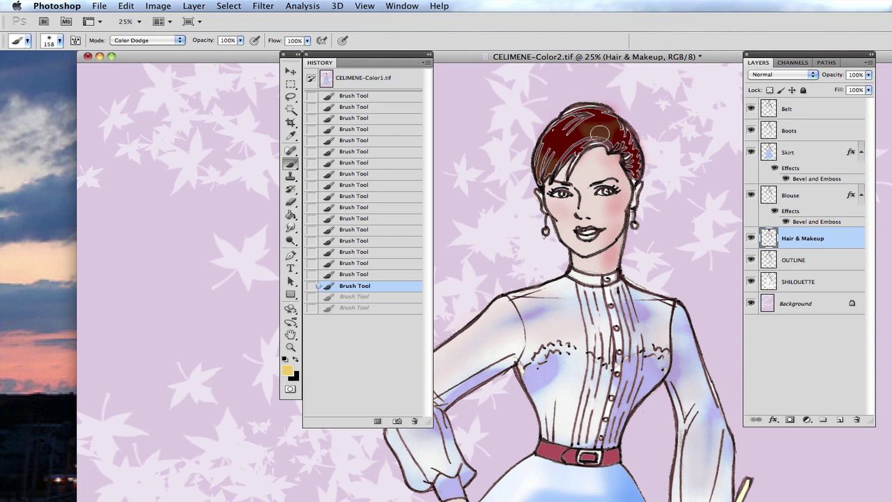
Lower the Color Dodge brush to 12% opacity and paint golden highlights on hair and cheeks.
drag(599, 133, 596, 131)
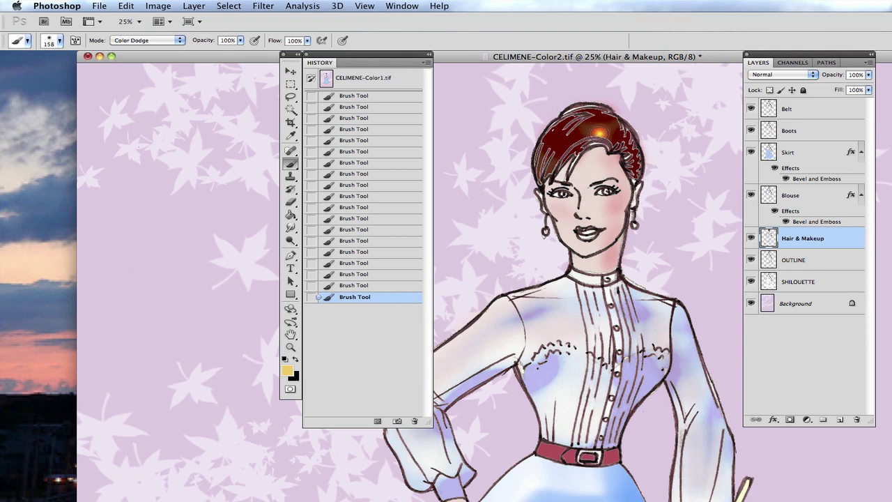
click(365, 285)
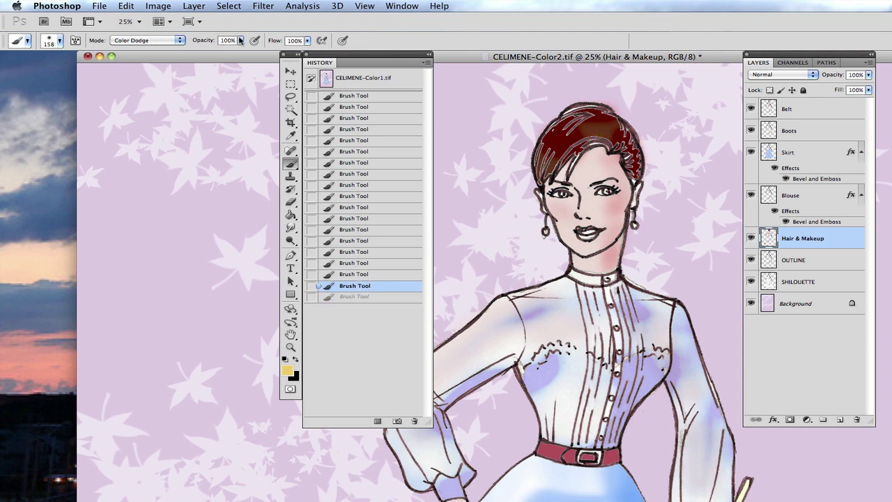
drag(240, 40, 194, 52)
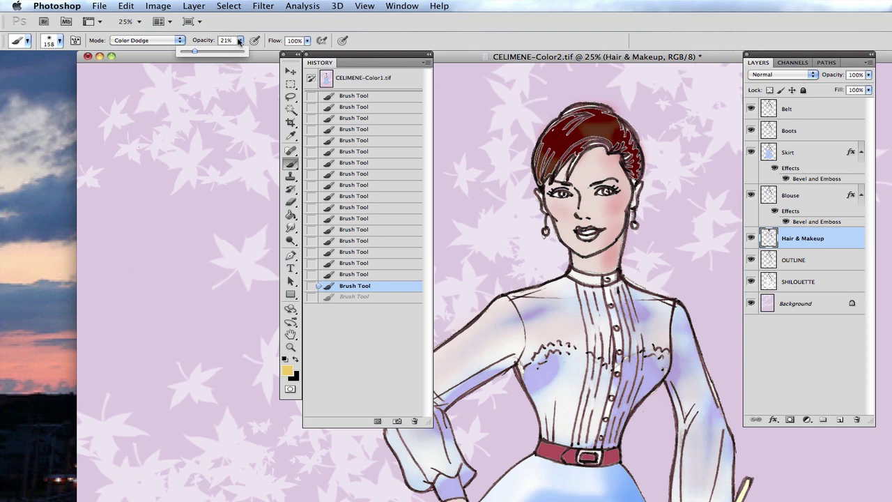
click(240, 41)
click(239, 41)
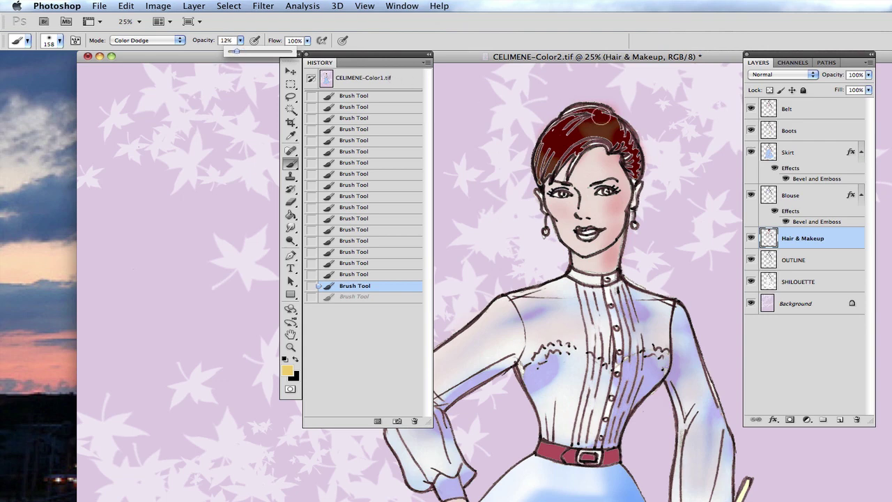
mouse_move(591, 120)
mouse_down()
mouse_move(601, 129)
mouse_move(594, 134)
mouse_move(600, 115)
mouse_move(620, 142)
mouse_up()
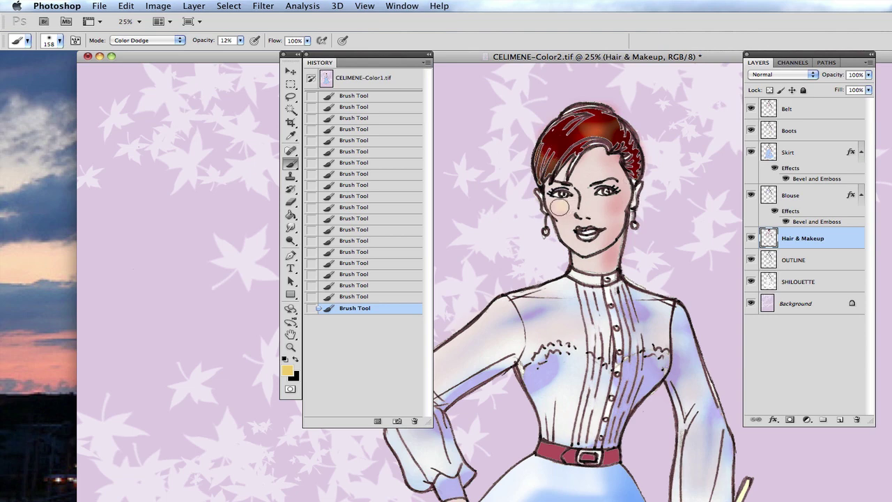
drag(617, 205, 559, 209)
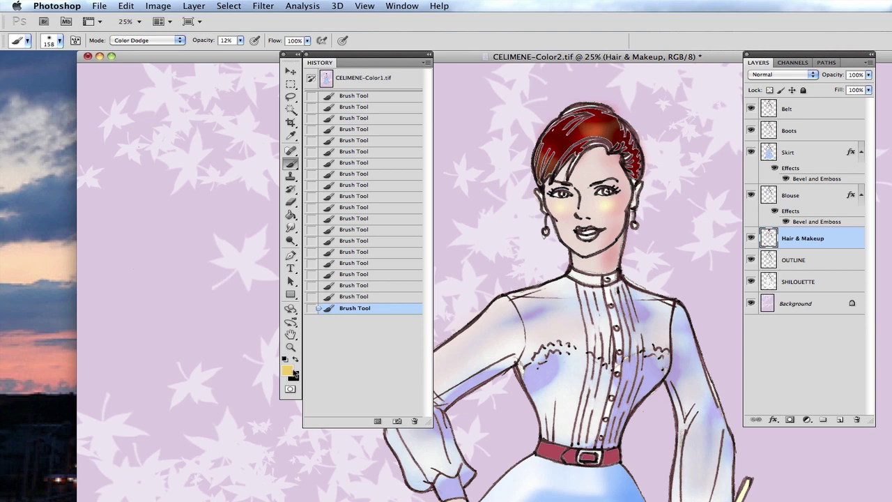
Set the foreground colour to the medium green 33cc66 in the Color Picker.
click(288, 371)
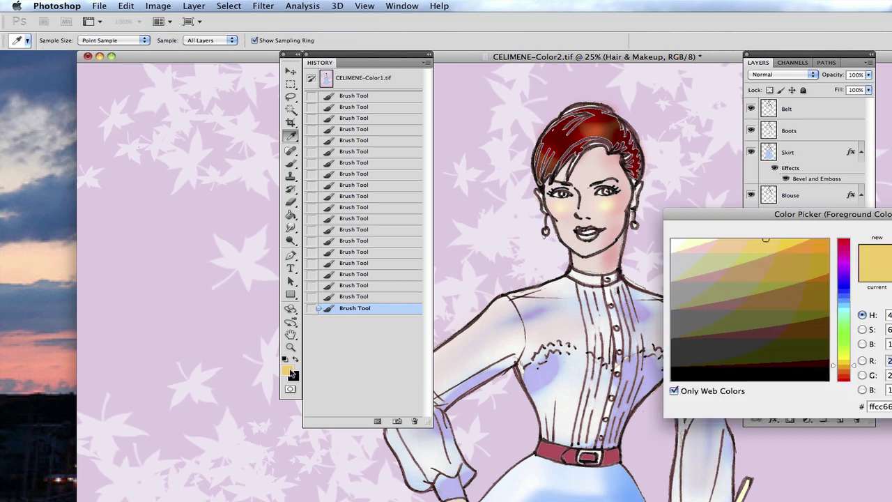
click(848, 297)
click(848, 323)
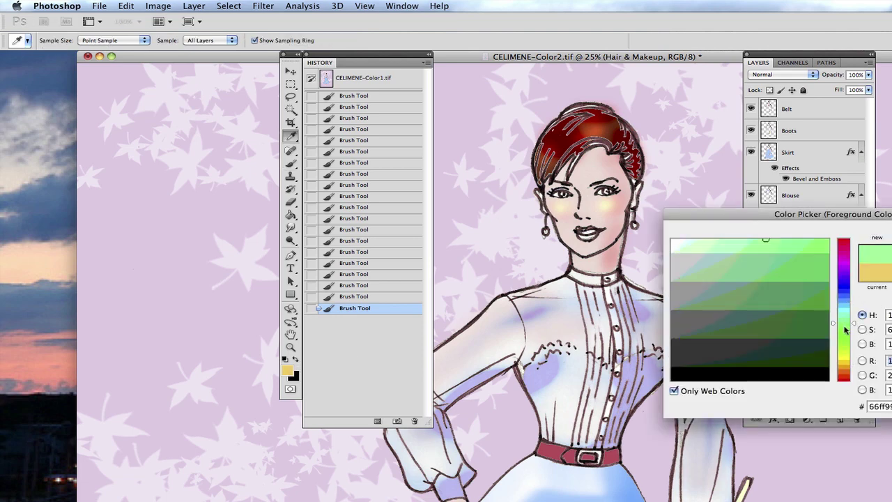
click(807, 268)
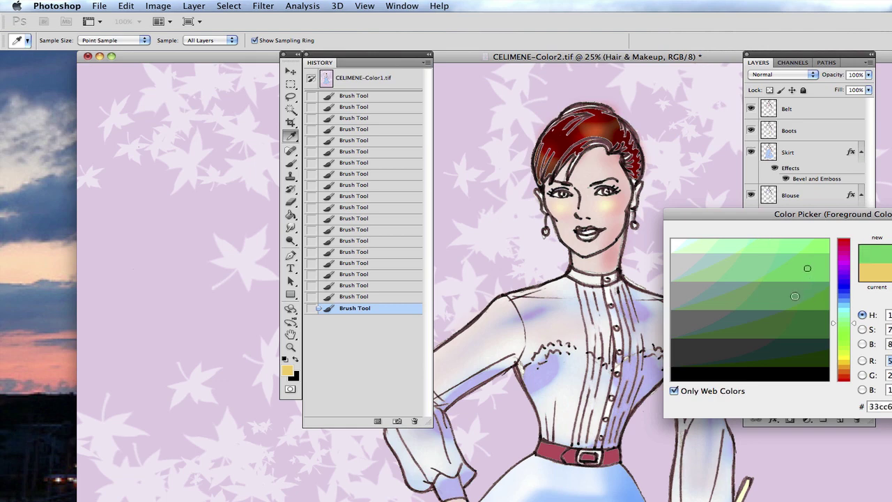
click(794, 297)
key(Return)
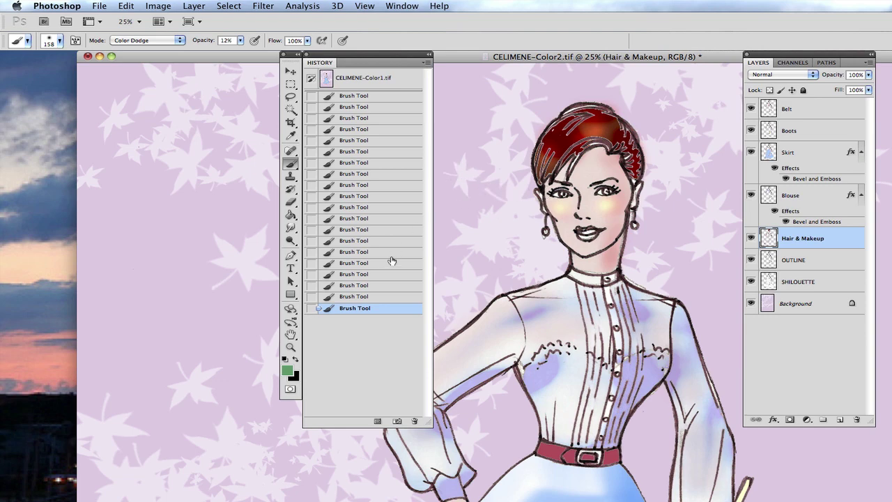
Select the Paint Bucket with Normal mode and 100% opacity.
click(291, 214)
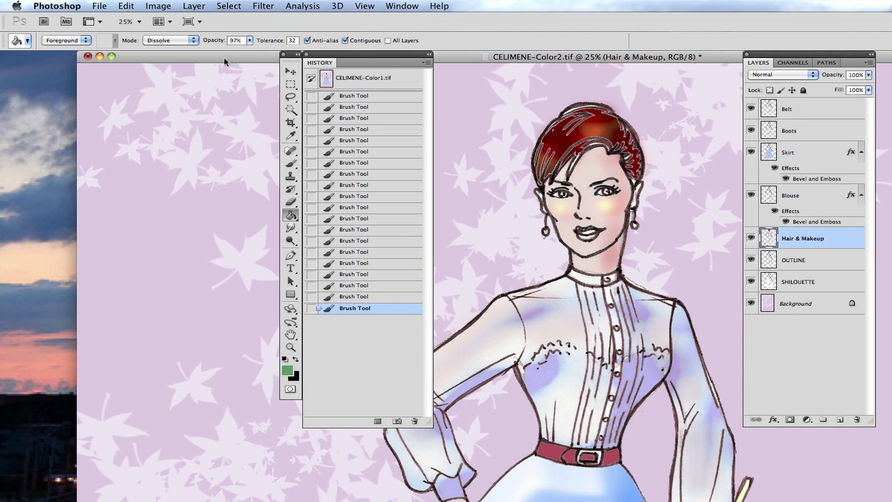
click(193, 40)
click(173, 34)
click(250, 40)
drag(251, 51, 257, 52)
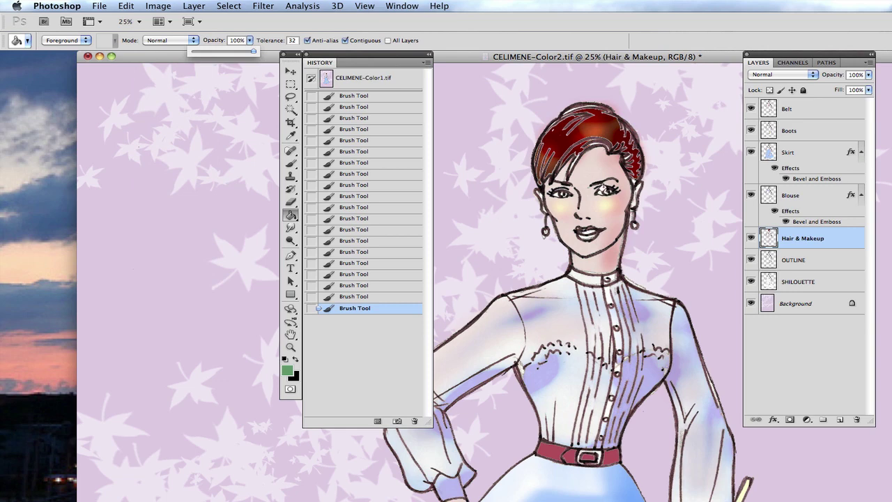
Fill both irises with green using several bucket fills.
click(601, 189)
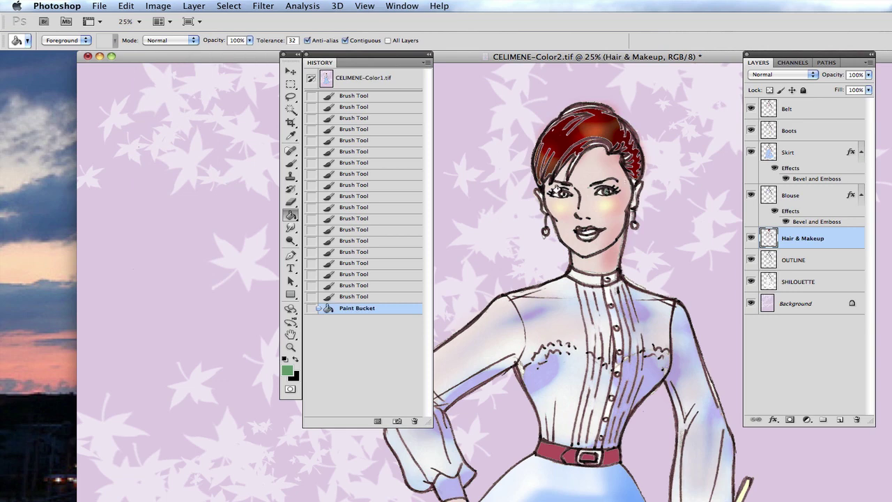
click(557, 191)
click(559, 191)
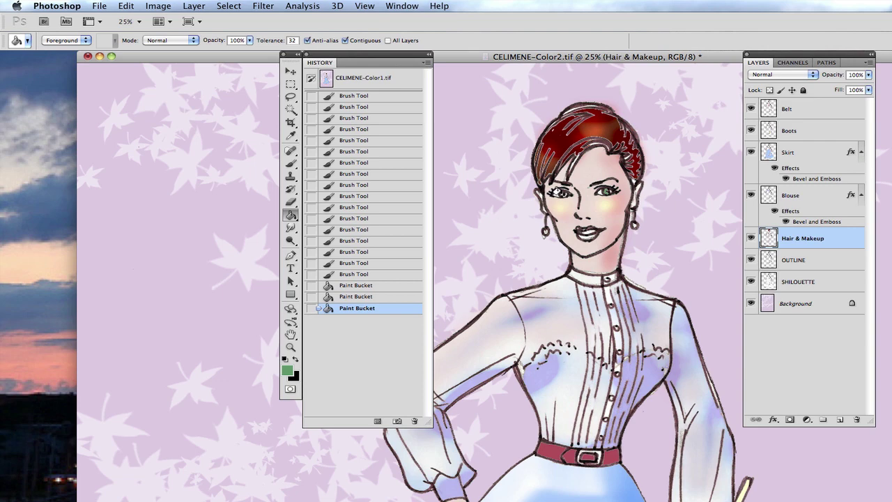
click(558, 191)
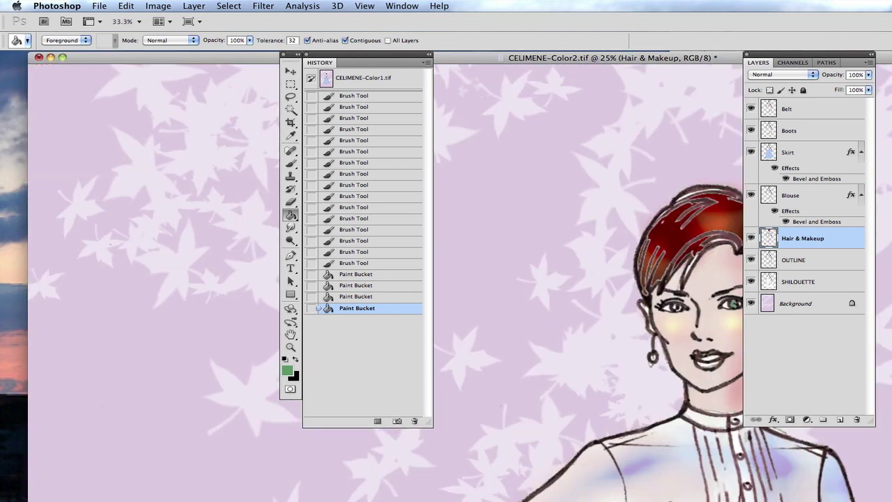
Zoom to 50%, retry green bucket fills on both irises, then revert them in History.
key(super+plus)
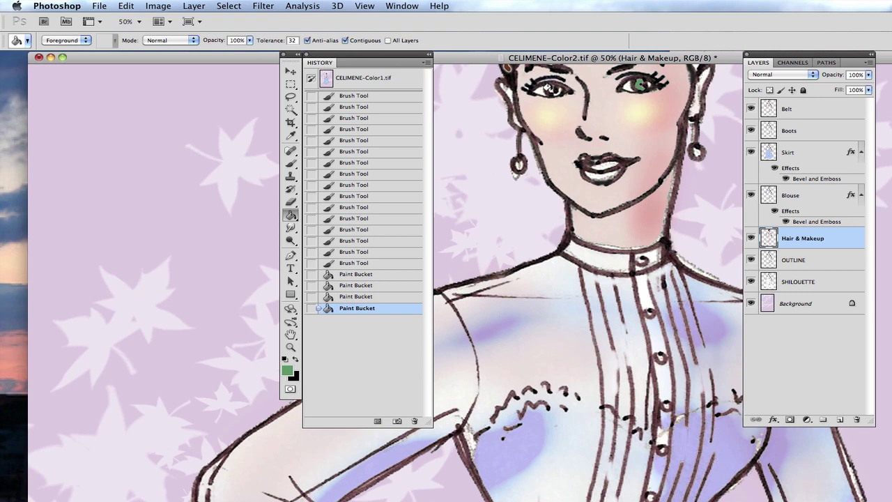
click(549, 87)
click(552, 89)
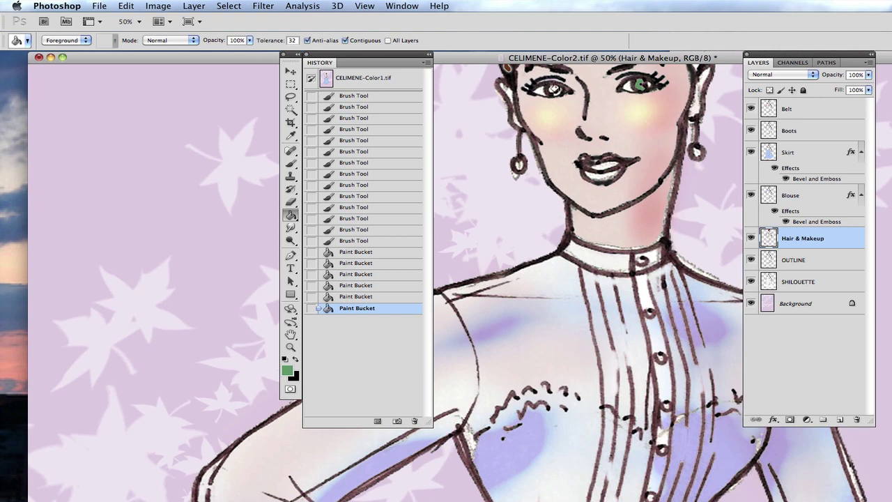
click(356, 241)
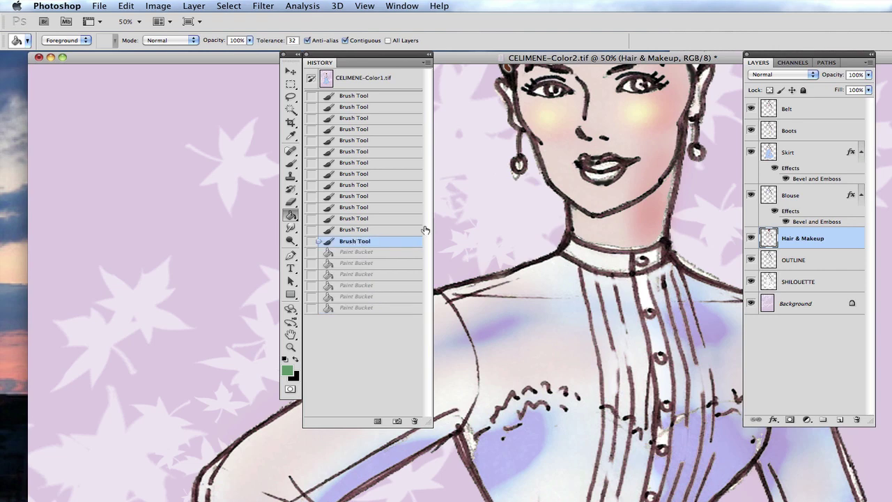
click(638, 83)
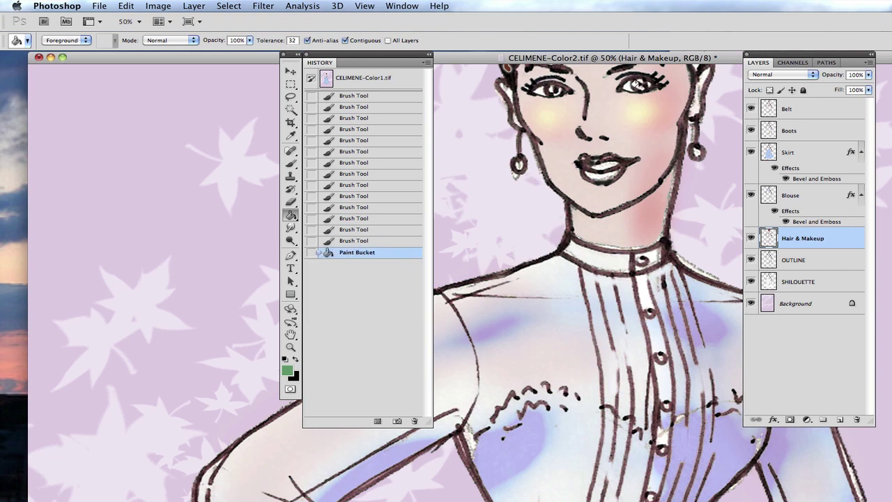
click(647, 82)
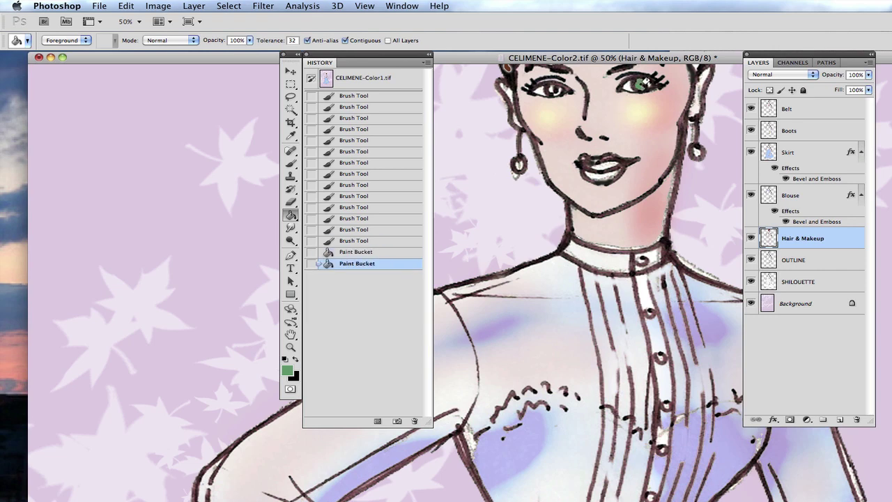
click(647, 82)
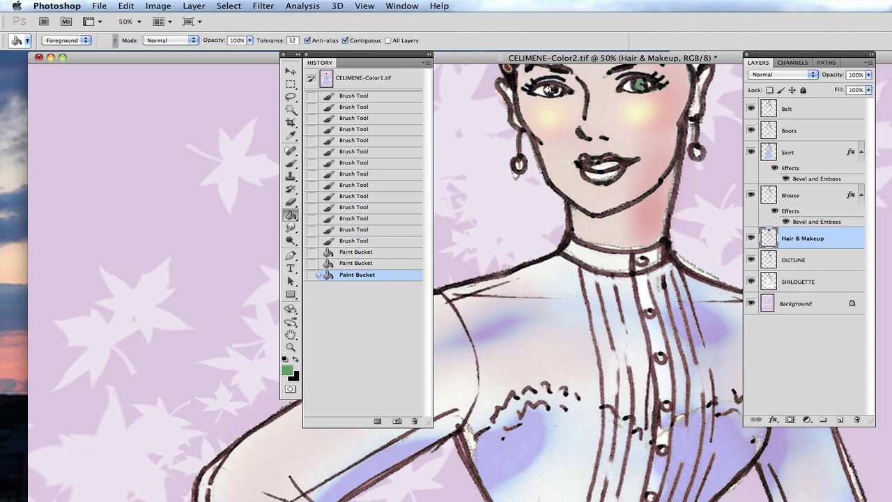
click(549, 88)
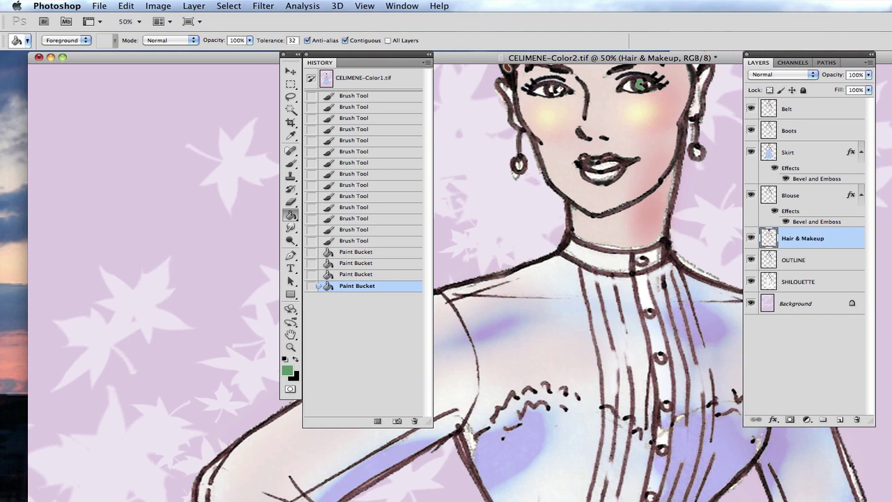
click(354, 242)
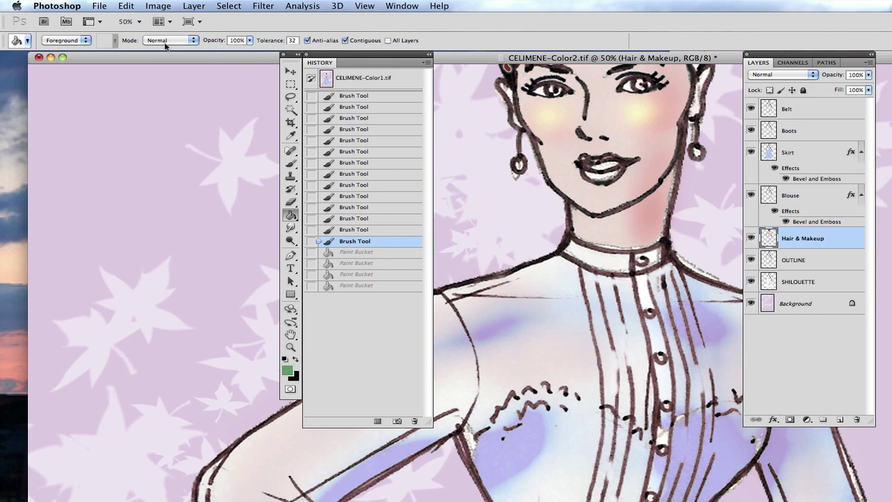
Switch to a 29 px hard round brush and dab green into the right eye.
click(292, 164)
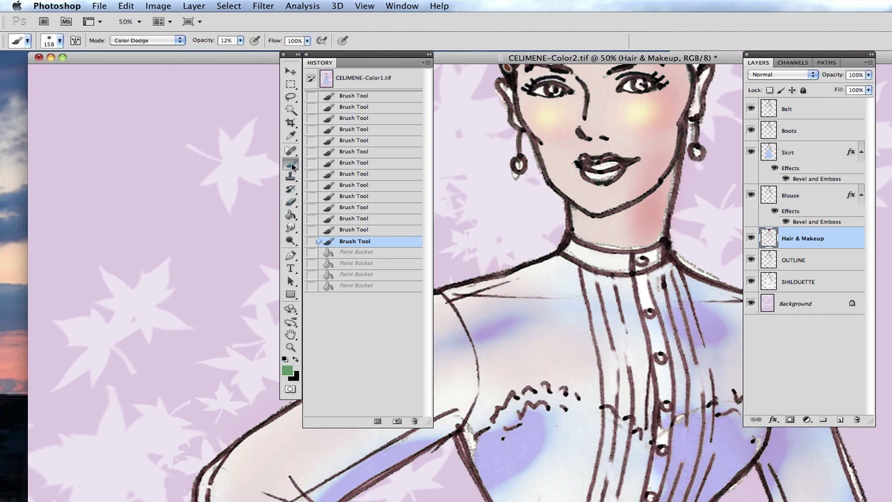
click(60, 42)
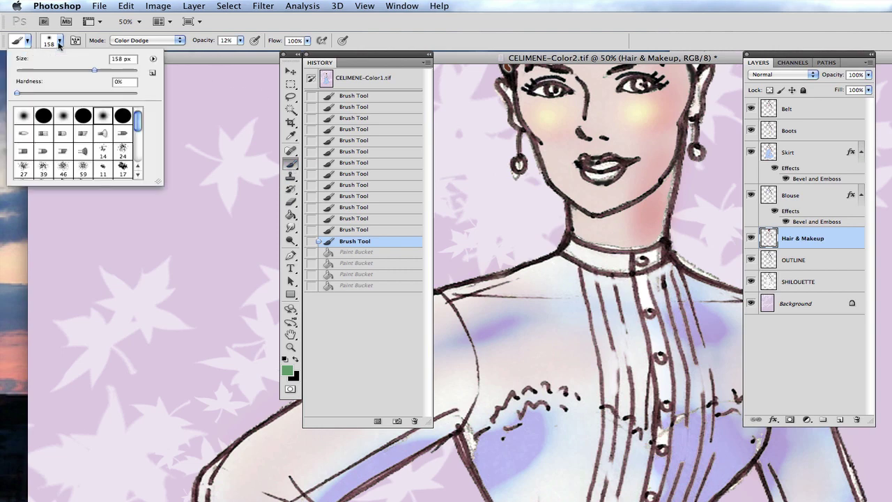
click(80, 115)
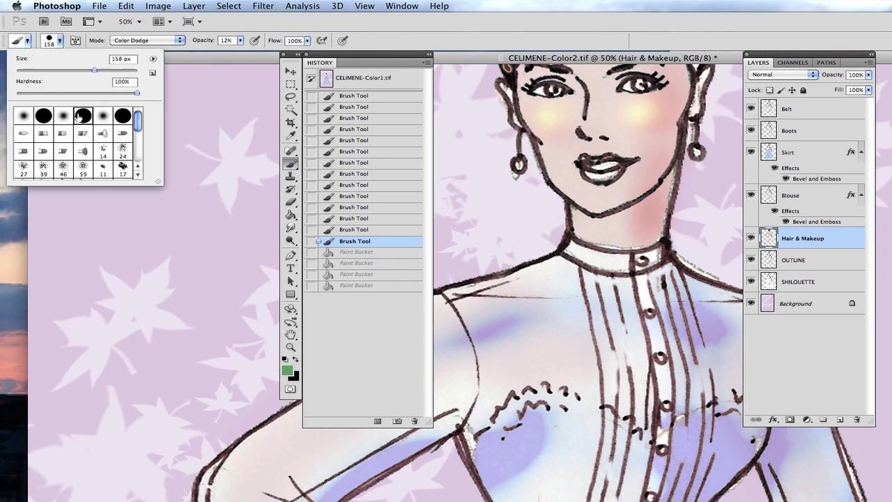
click(34, 70)
click(642, 85)
click(643, 84)
click(645, 85)
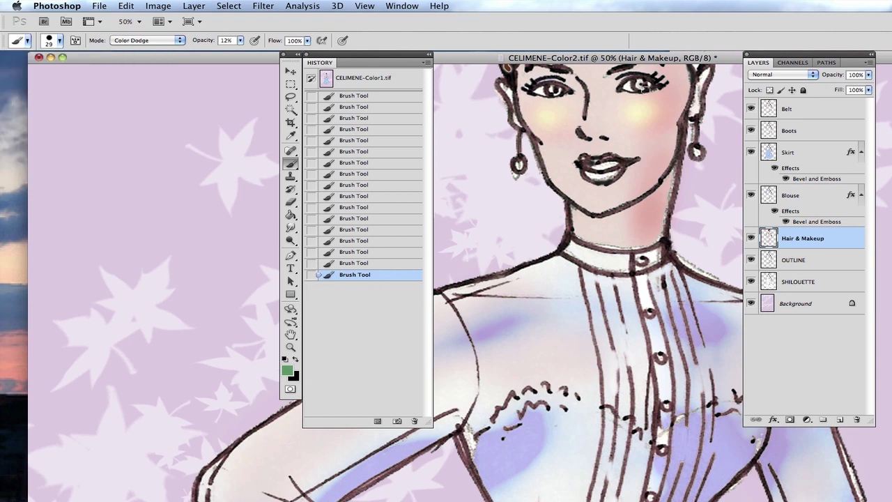
click(642, 84)
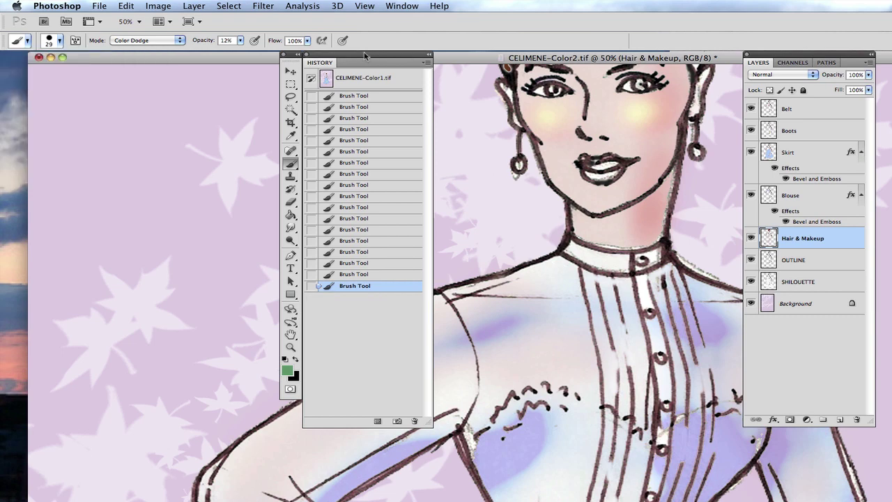
Set the brush to Normal at 98% opacity, paint both irises green, then select the Belt layer.
click(179, 40)
click(171, 11)
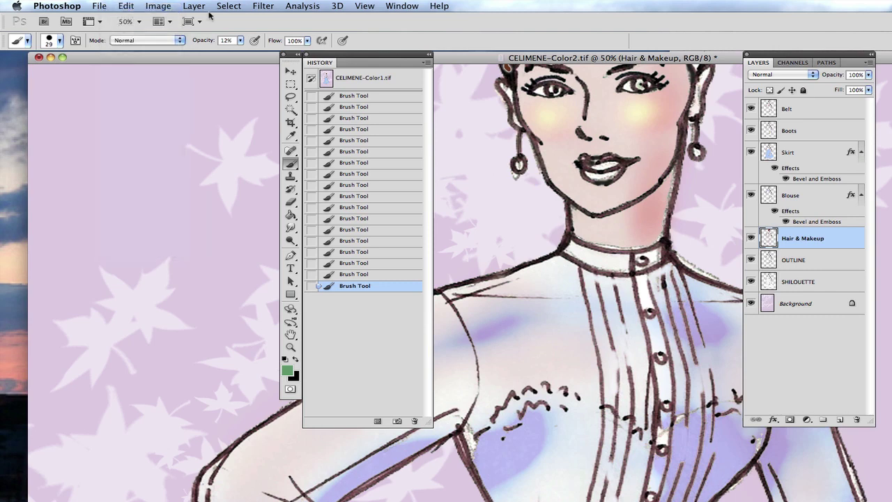
click(240, 41)
drag(241, 51, 294, 52)
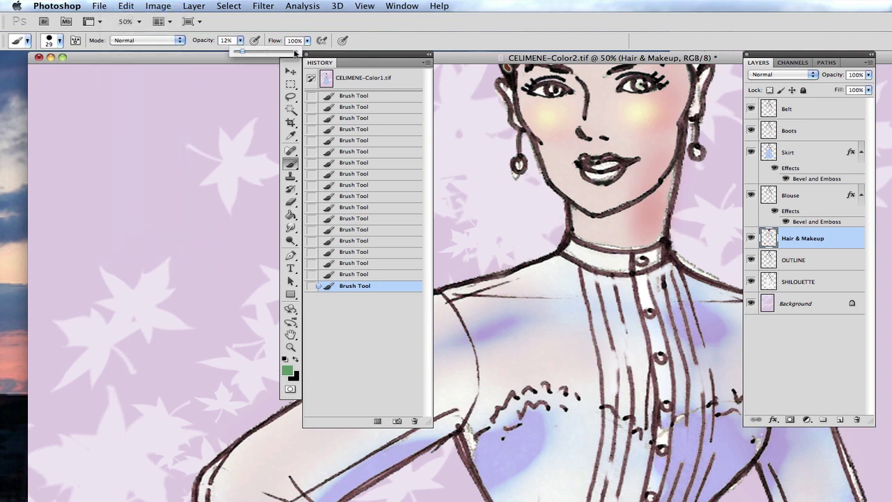
drag(638, 83, 639, 81)
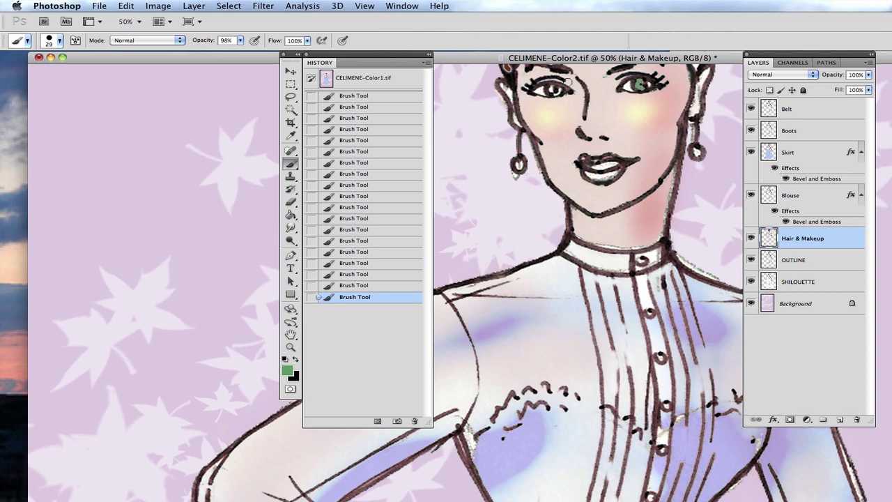
drag(558, 91, 554, 90)
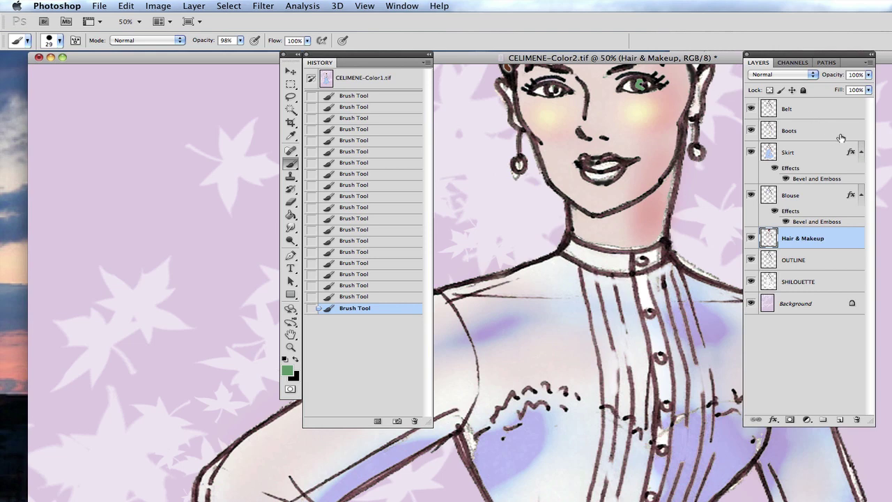
click(800, 111)
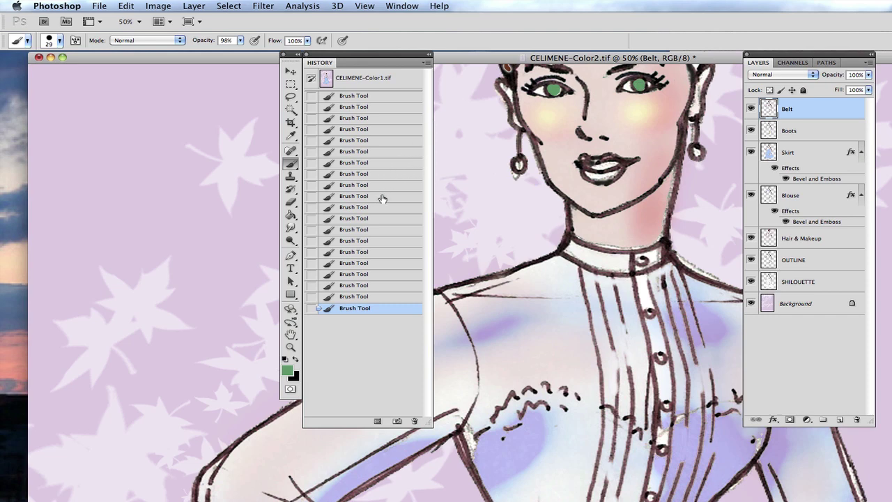
Make the brush paint in Color Burn mode at 36% opacity with a 10 px tip.
click(180, 40)
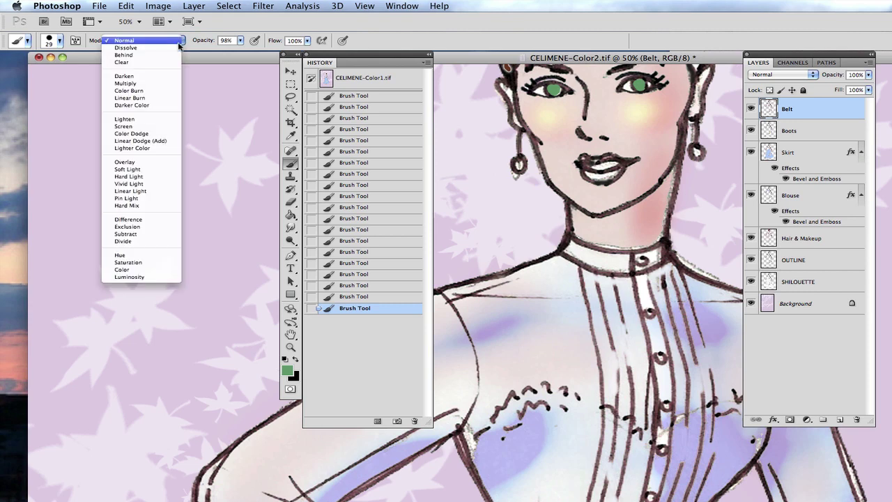
click(171, 90)
click(240, 41)
drag(245, 51, 205, 54)
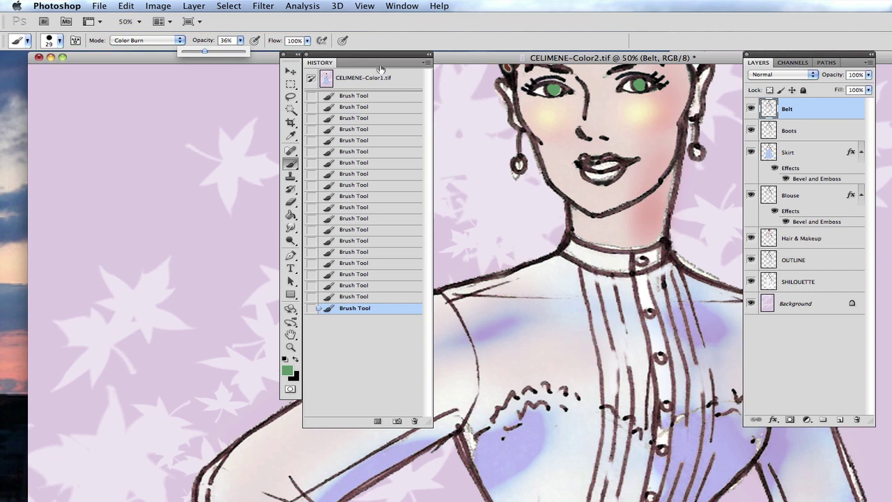
click(60, 42)
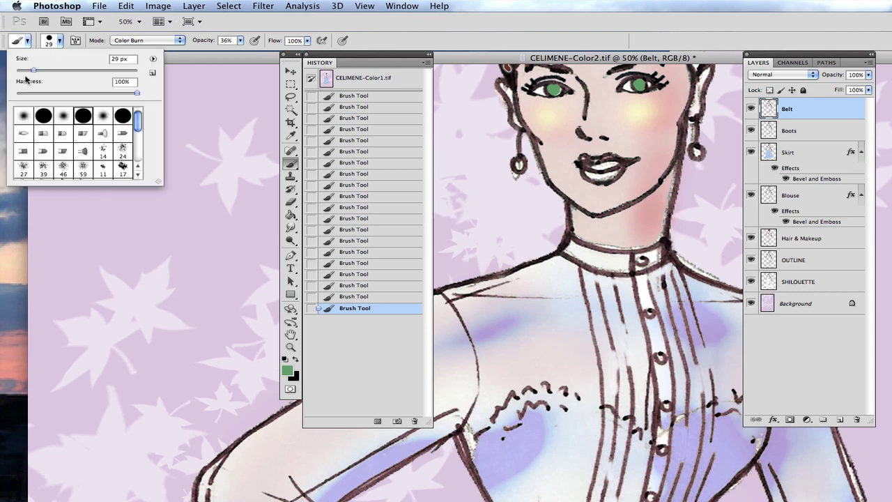
drag(25, 71, 22, 71)
click(548, 85)
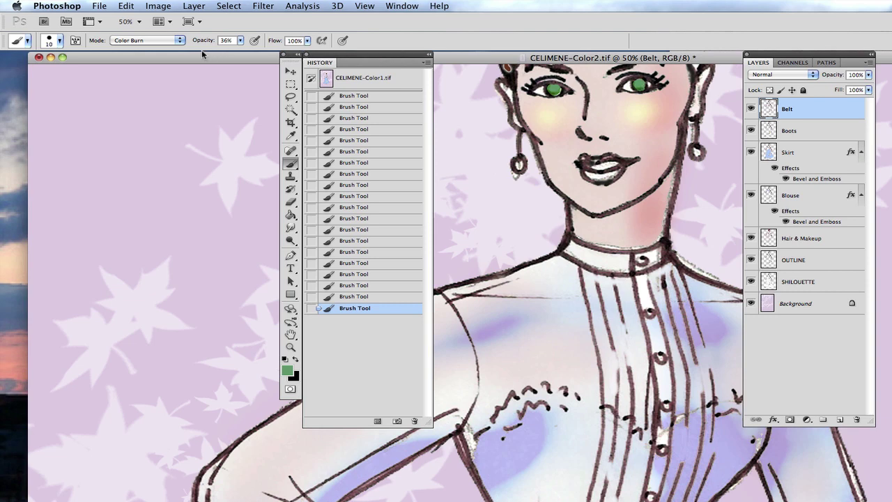
Set the foreground colour to black.
click(287, 370)
click(741, 379)
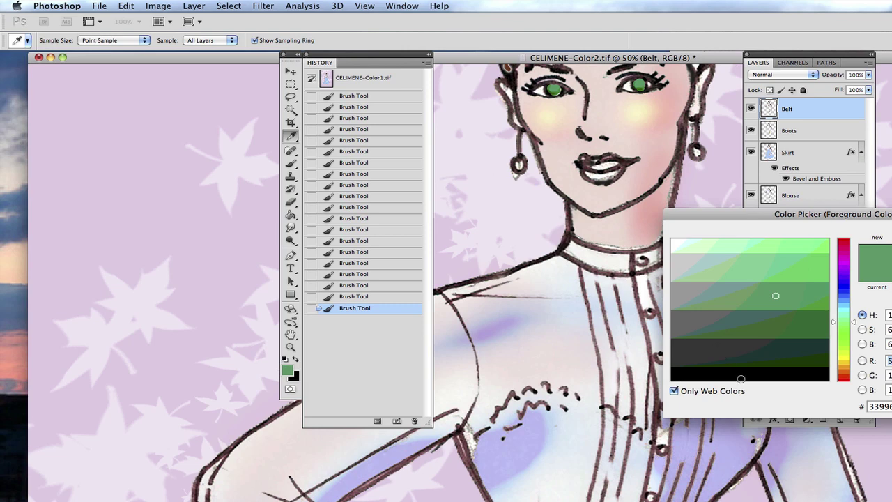
key(Return)
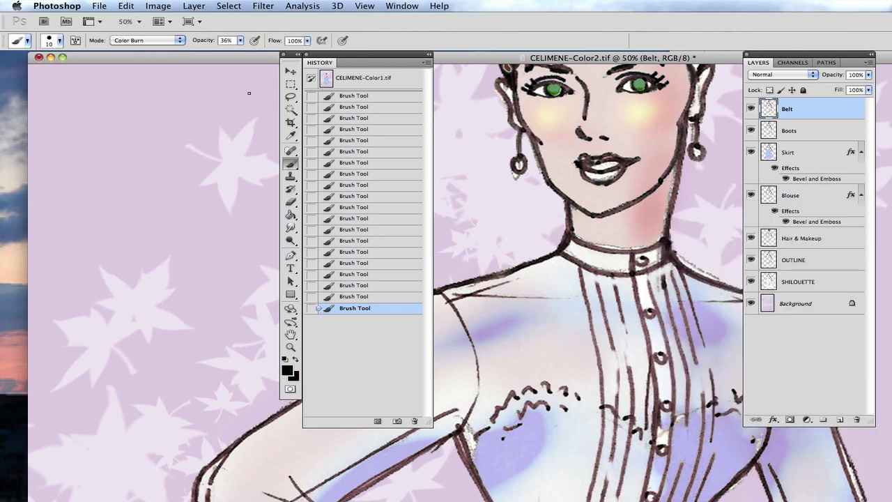
Return the brush to Normal mode at 100% opacity and enlarge its tip.
click(179, 40)
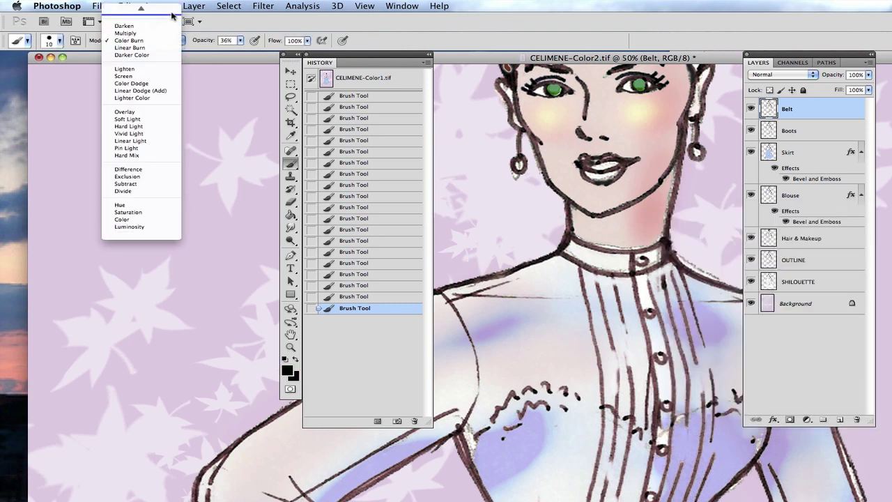
click(160, 9)
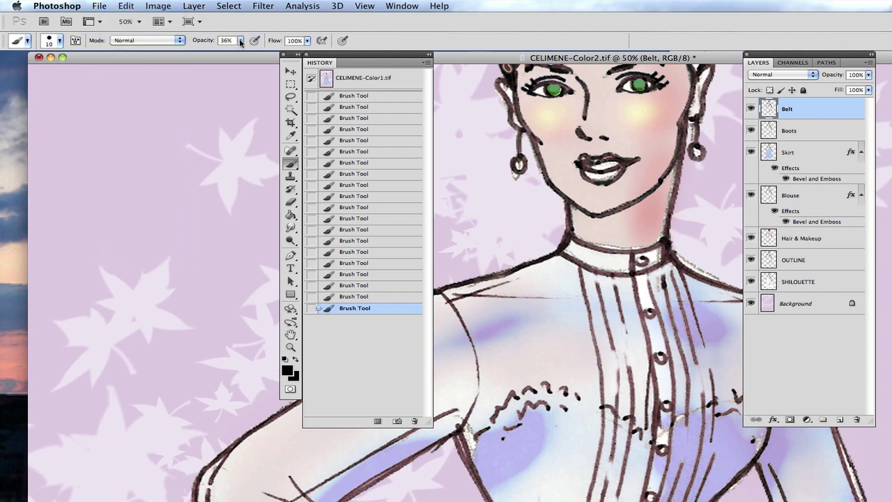
click(240, 41)
click(282, 53)
click(60, 41)
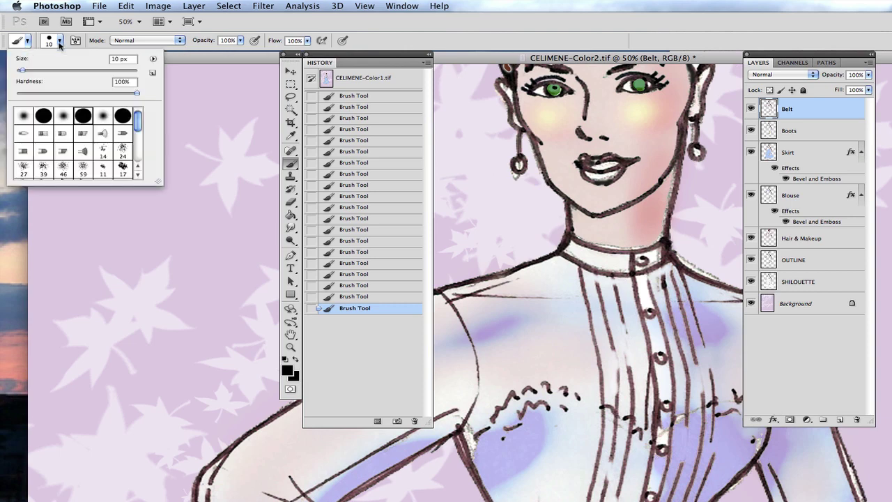
click(30, 71)
click(555, 89)
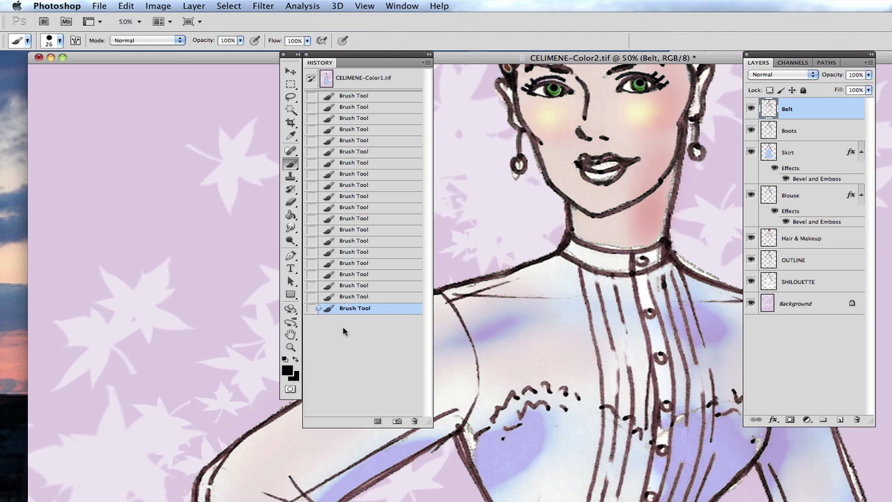
Change the foreground colour to white.
click(287, 370)
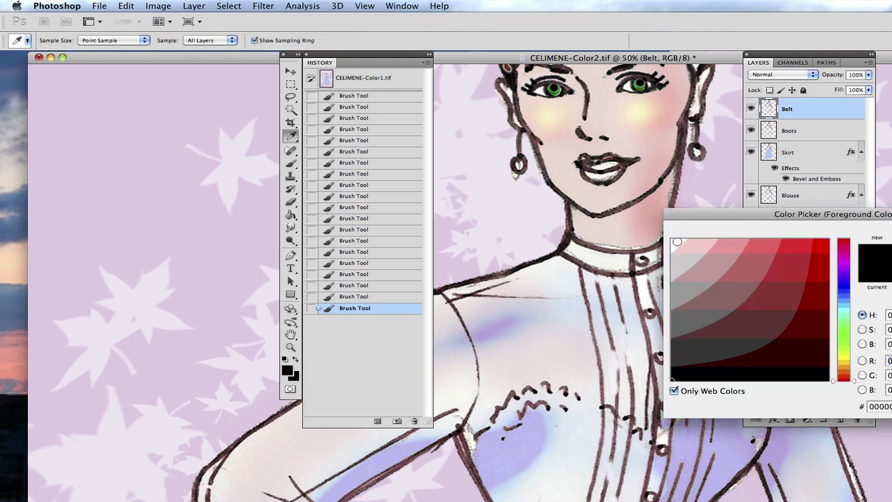
click(677, 241)
key(Return)
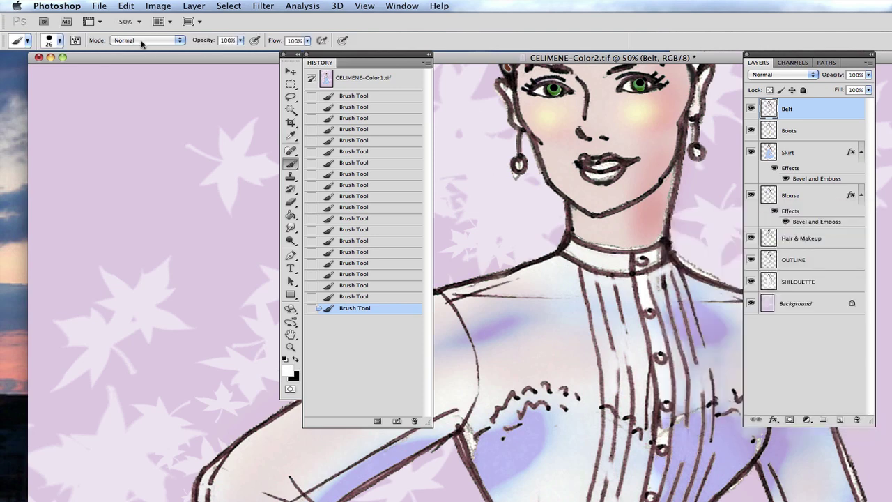
Shrink the brush to 14 px and dab two white highlights on the left iris.
click(59, 42)
drag(32, 71, 25, 70)
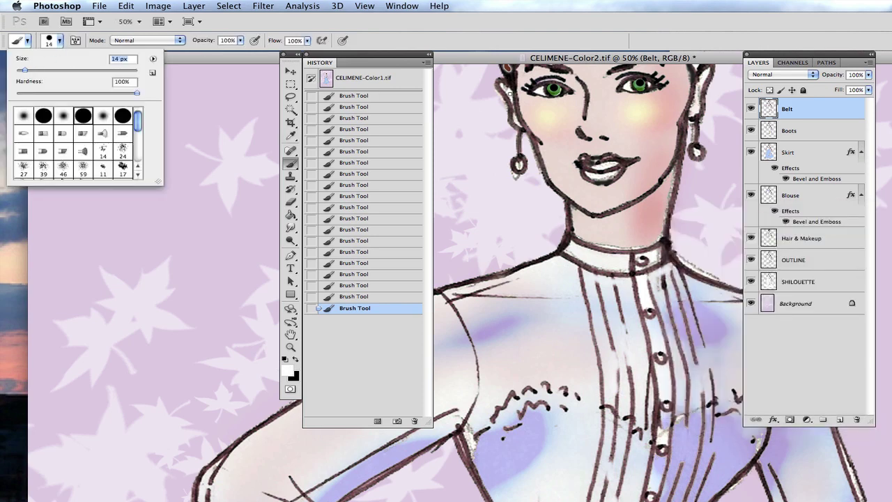
click(554, 91)
click(549, 89)
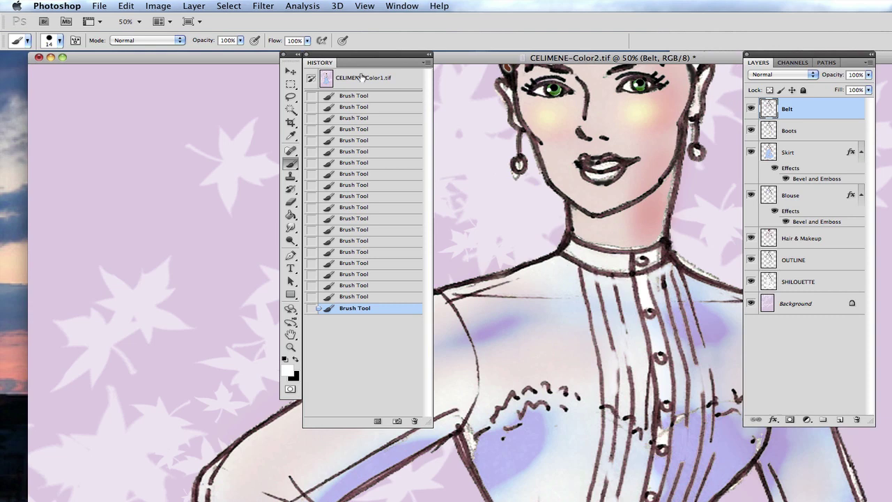
click(290, 137)
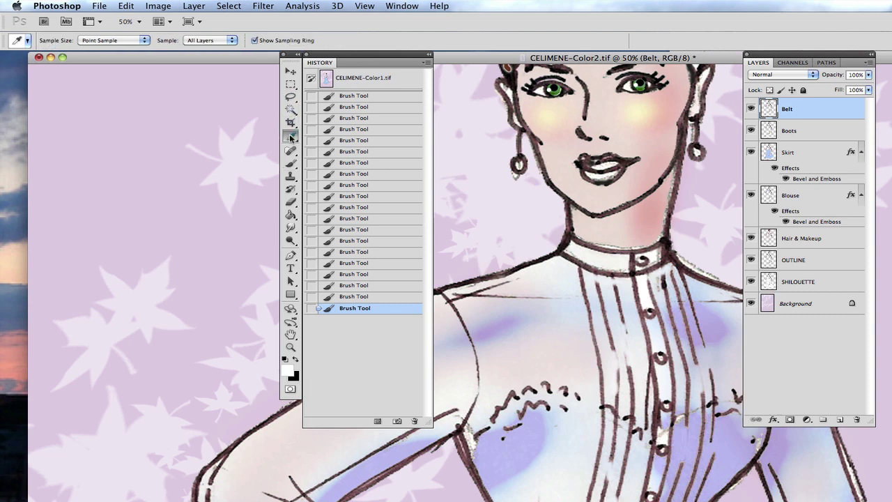
Sample the face's skin tone and darken it to a deep brown foreground colour.
click(671, 114)
click(286, 370)
drag(807, 279, 821, 306)
key(Return)
Use a Color Burn brush at 34% opacity to darken both eyes' upper lash lines.
click(292, 165)
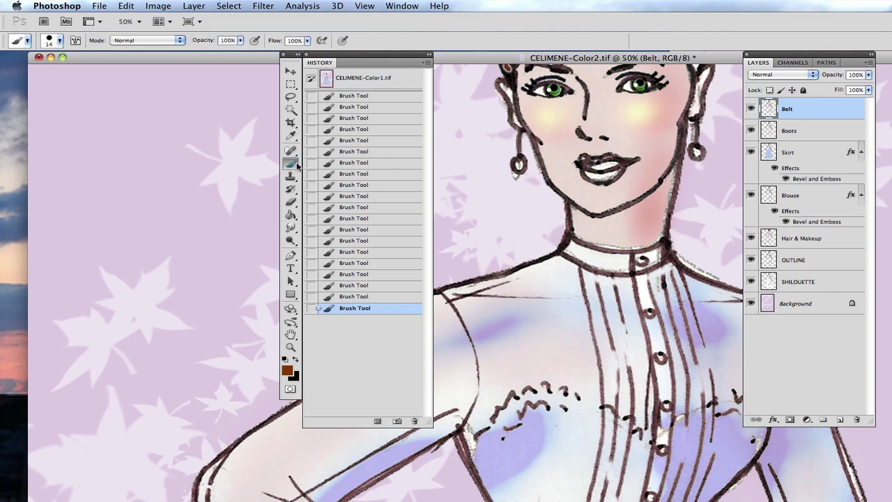
click(182, 44)
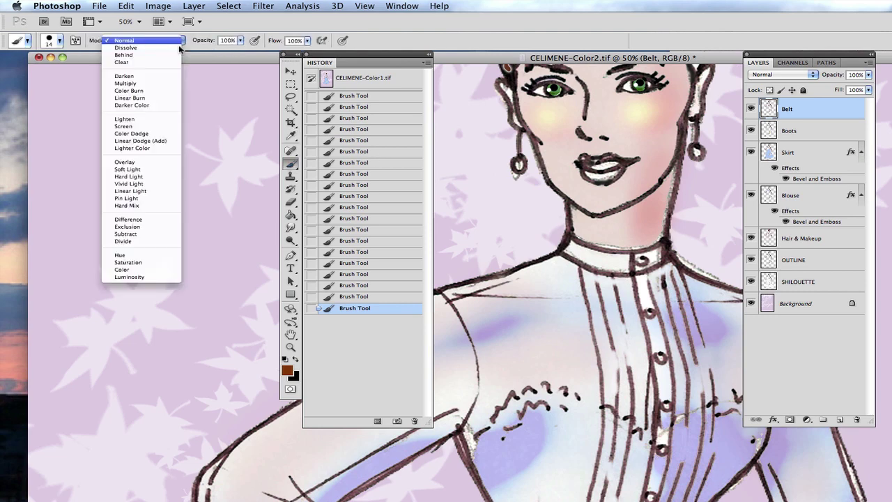
click(166, 90)
click(239, 41)
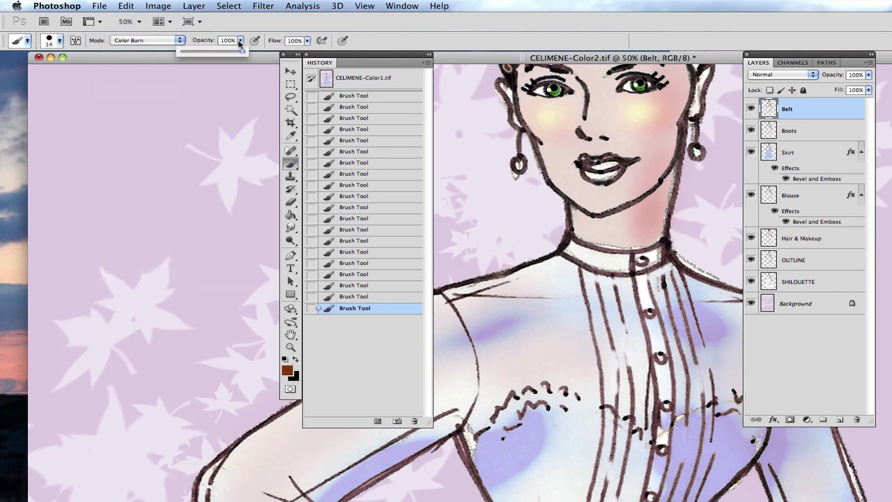
drag(244, 52, 203, 52)
click(660, 83)
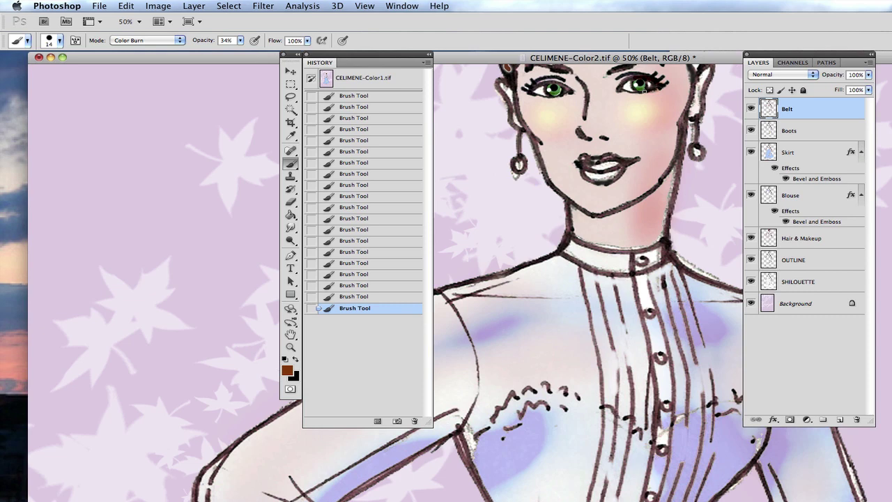
drag(643, 91, 634, 92)
drag(556, 83, 533, 88)
Lower brush opacity to 12% and faintly darken along the right eyebrow.
click(241, 40)
click(229, 52)
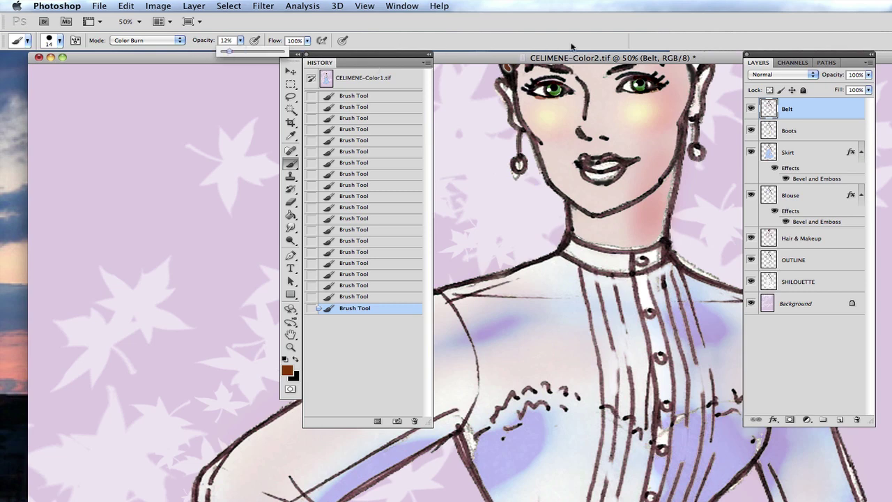
click(529, 86)
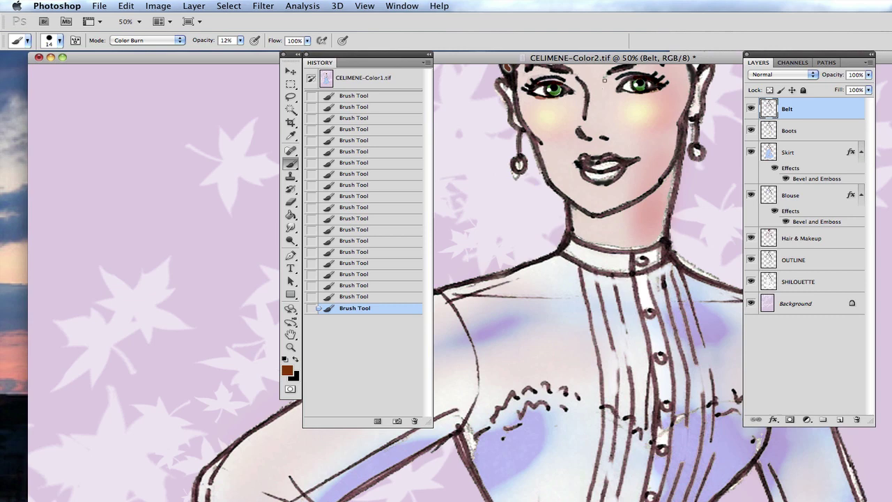
drag(656, 73, 623, 72)
Enlarge the brush tip to 36 px.
click(60, 44)
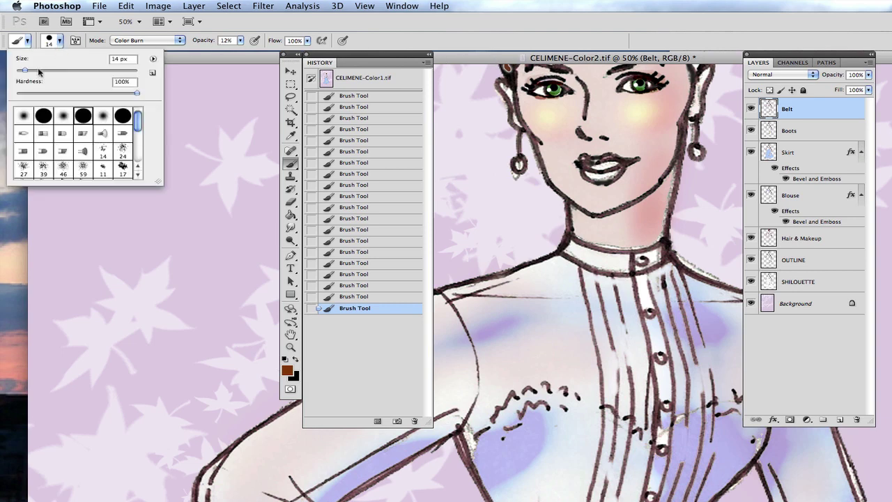
click(39, 71)
click(532, 77)
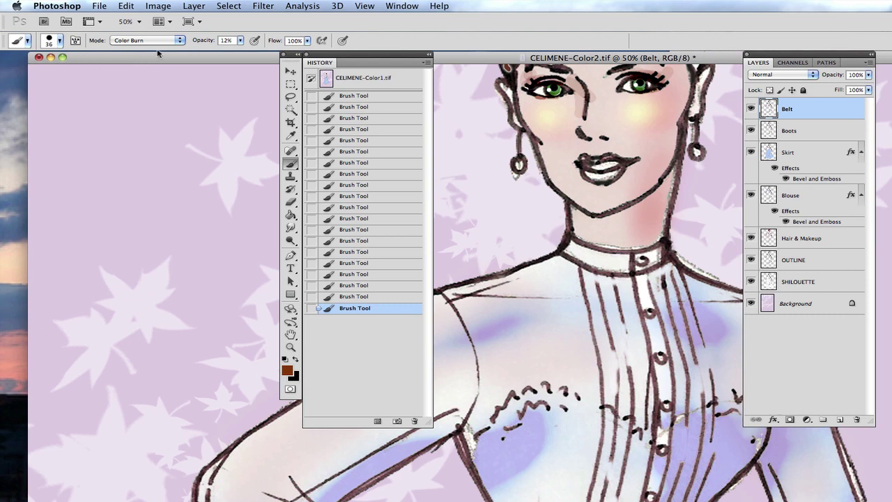
Set the foreground colour to strong red cc3300.
click(288, 369)
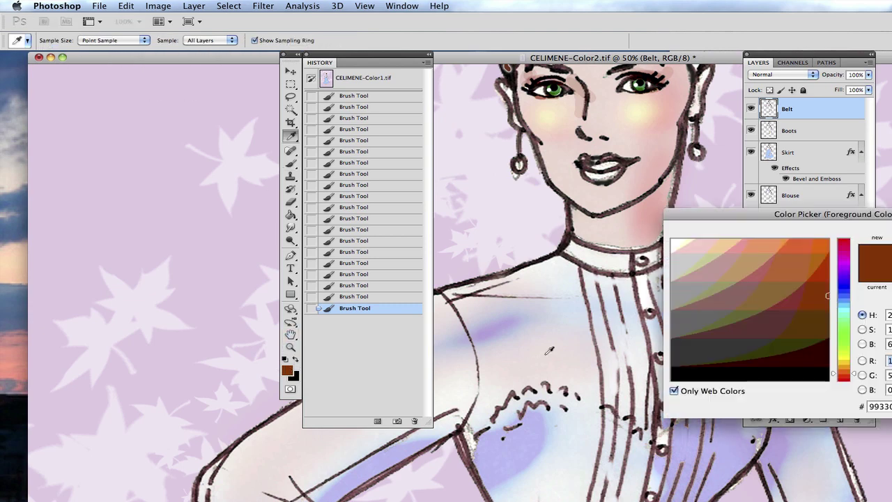
click(842, 377)
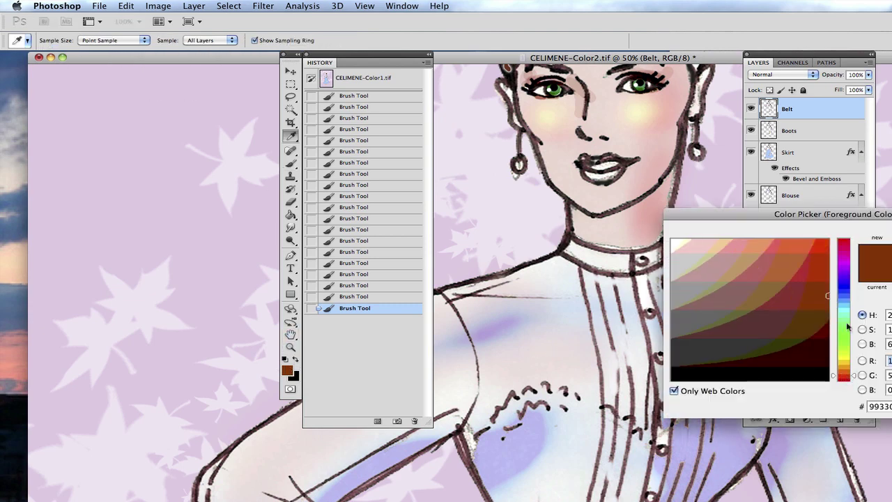
click(818, 276)
key(Return)
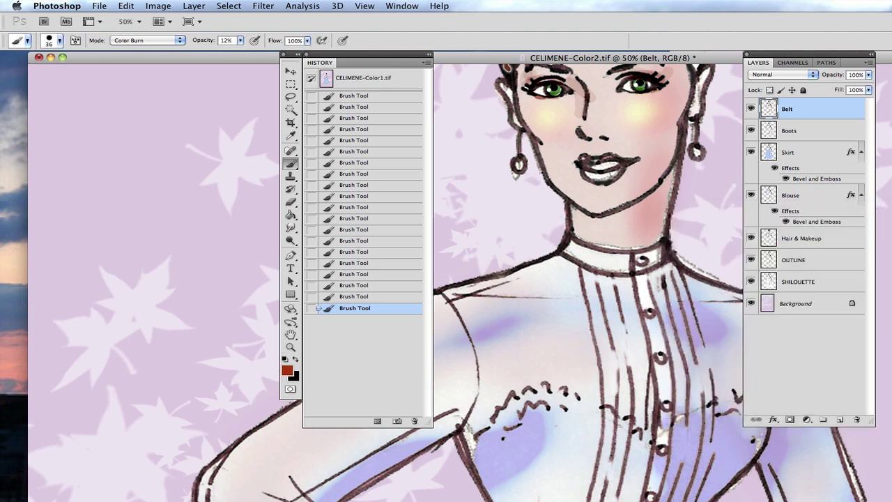
scroll(615, 183, up, 2)
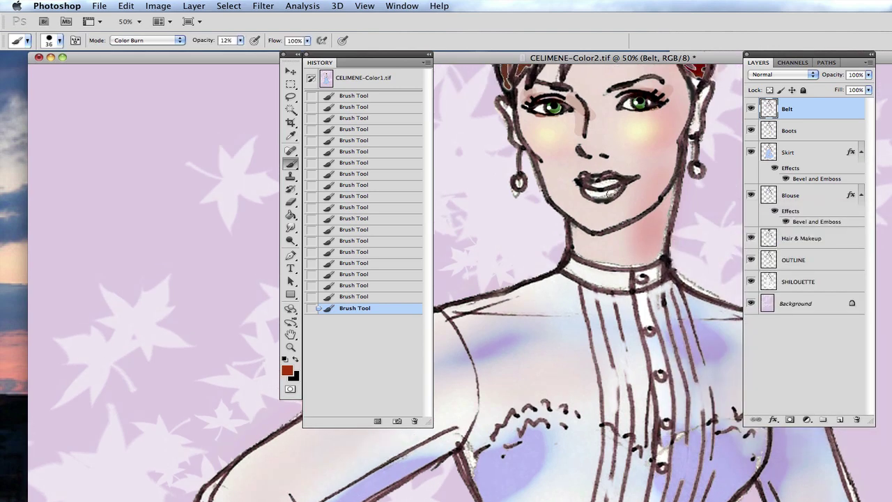
Brush red over the lips in Normal mode at 78% opacity.
click(178, 41)
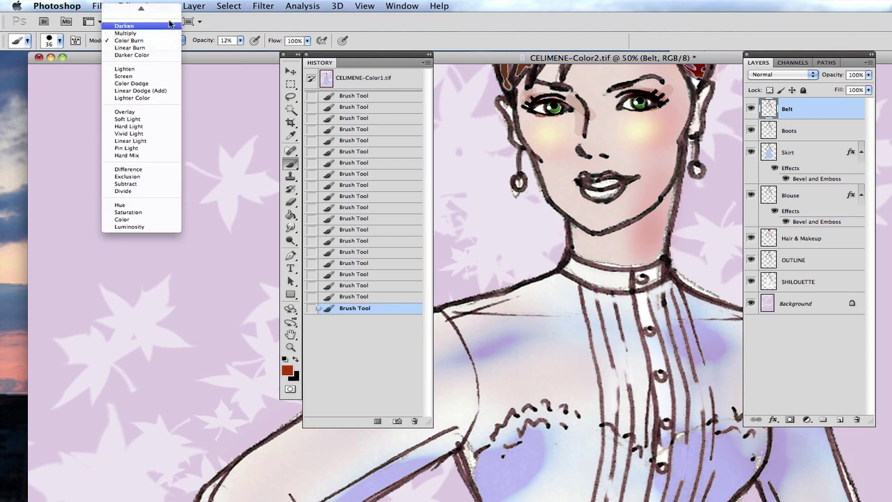
click(164, 10)
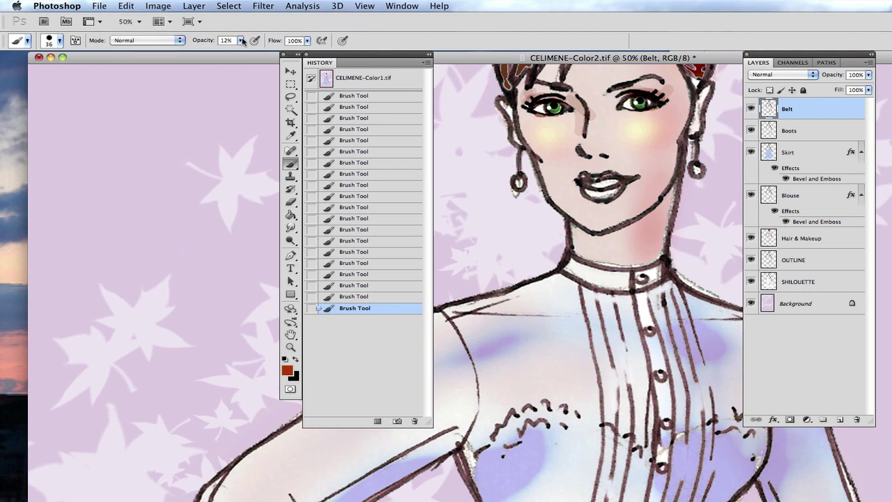
drag(242, 41, 282, 55)
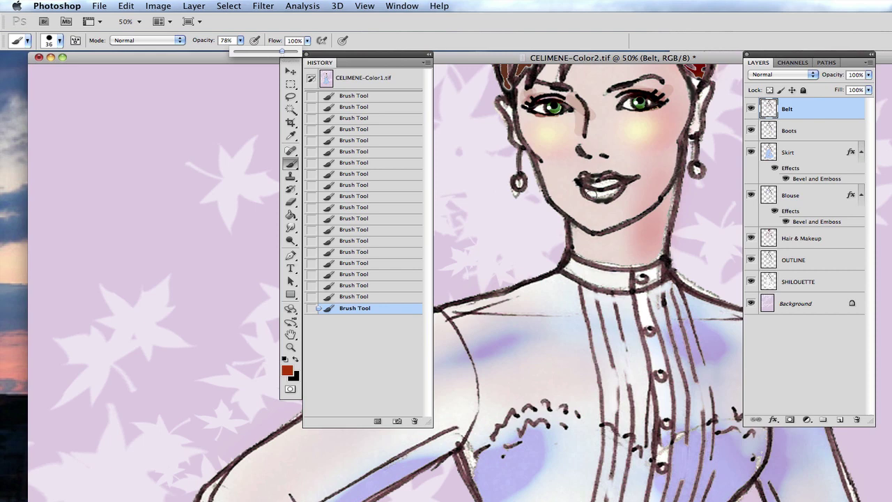
drag(585, 193, 622, 190)
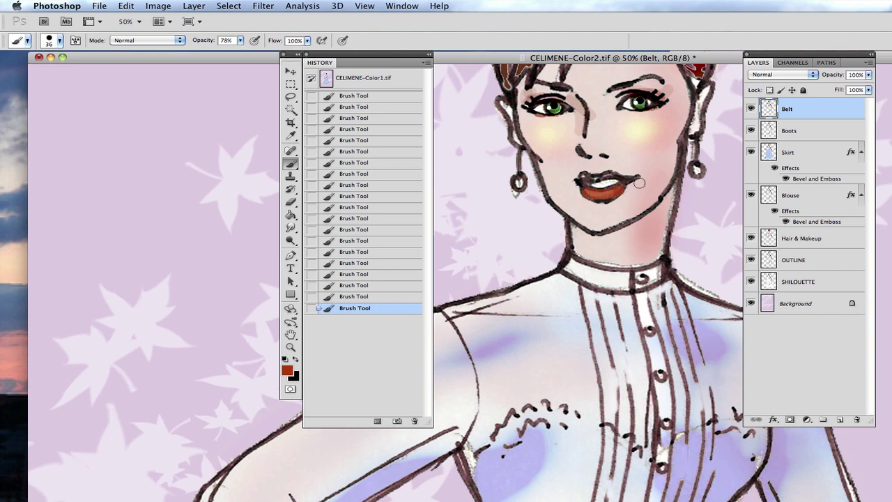
Shrink the brush to 13 px.
click(60, 41)
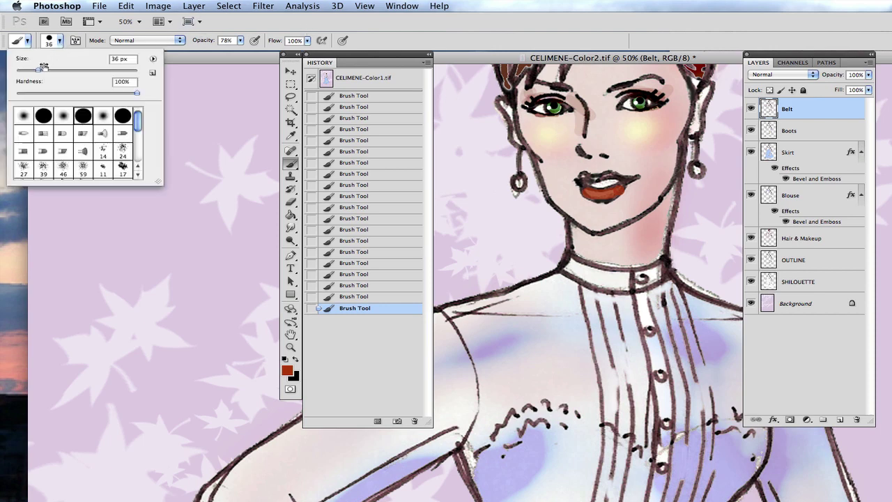
drag(30, 71, 25, 71)
key(Return)
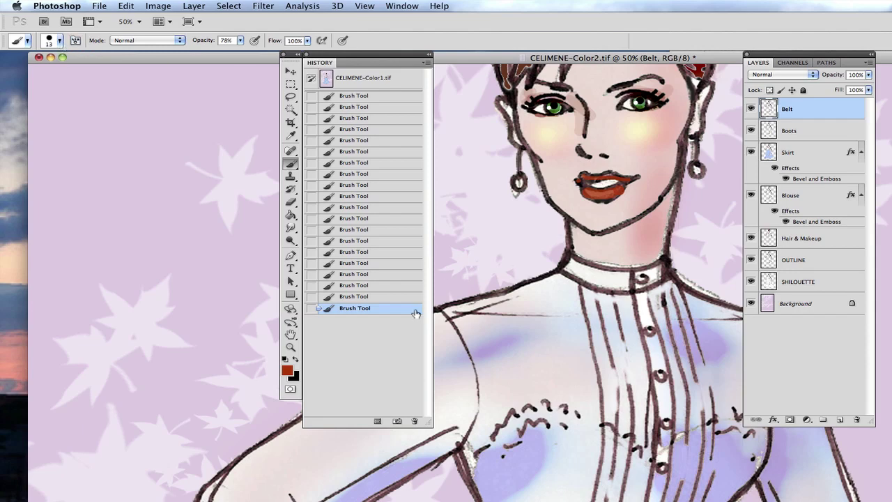
Choose white (ffffff) and dab highlights on the lower lip and teeth.
click(287, 370)
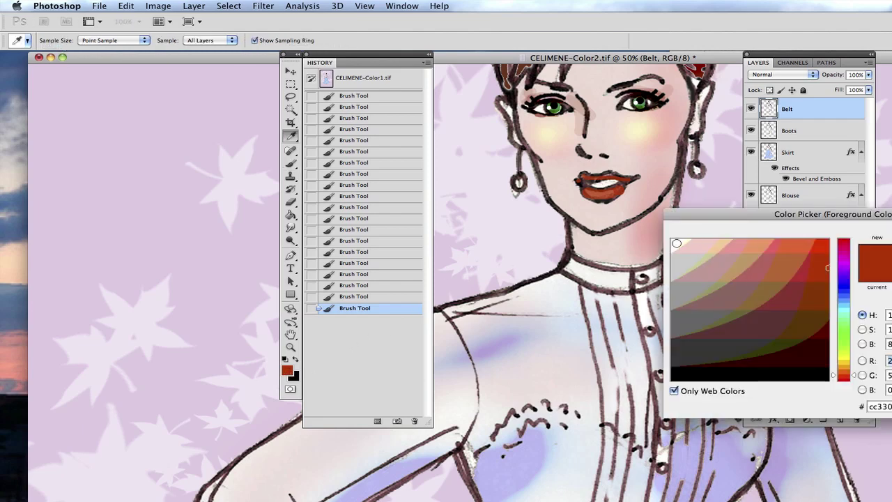
click(676, 243)
key(Return)
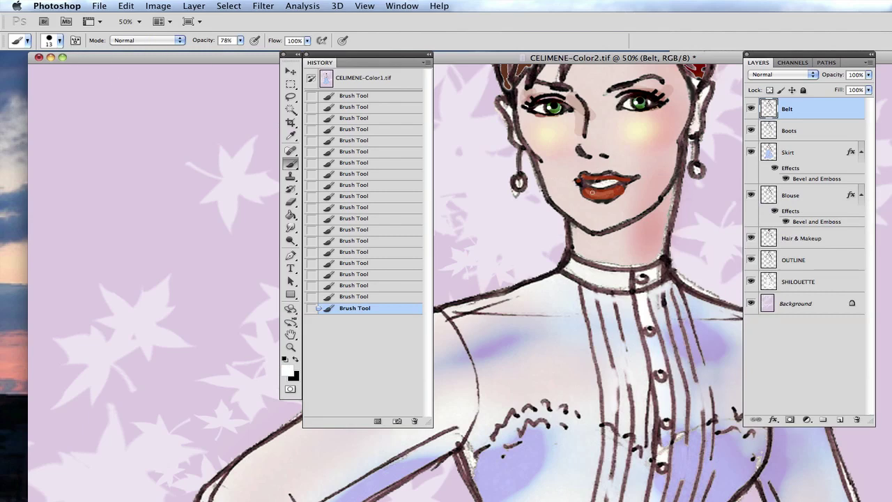
click(592, 192)
drag(584, 184, 597, 185)
Zoom out from 50% to 25% and scroll to frame the figure down to the belt.
click(370, 6)
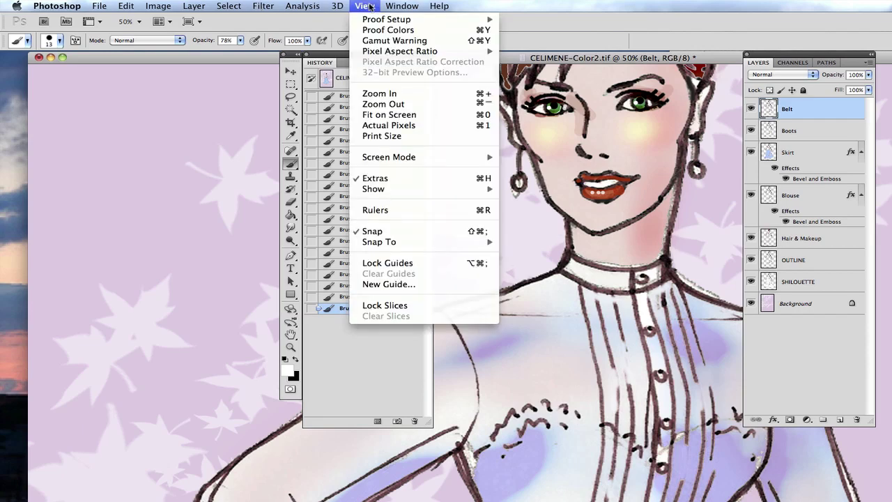
click(401, 104)
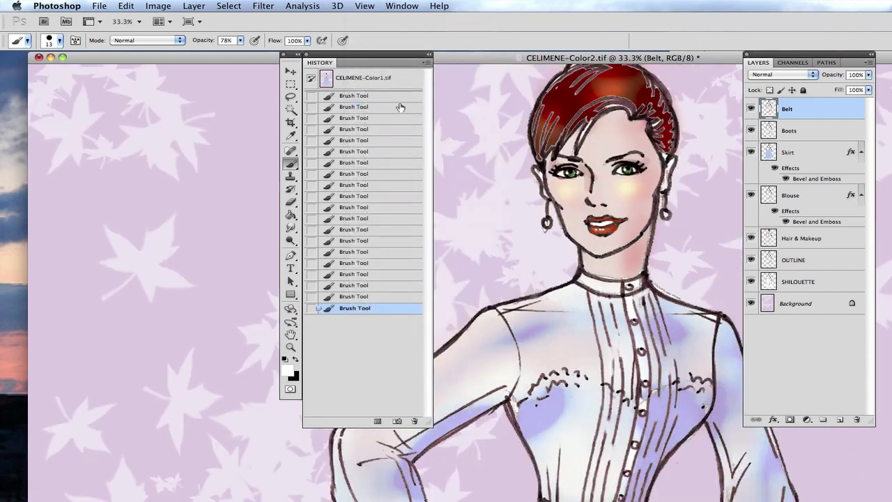
click(356, 7)
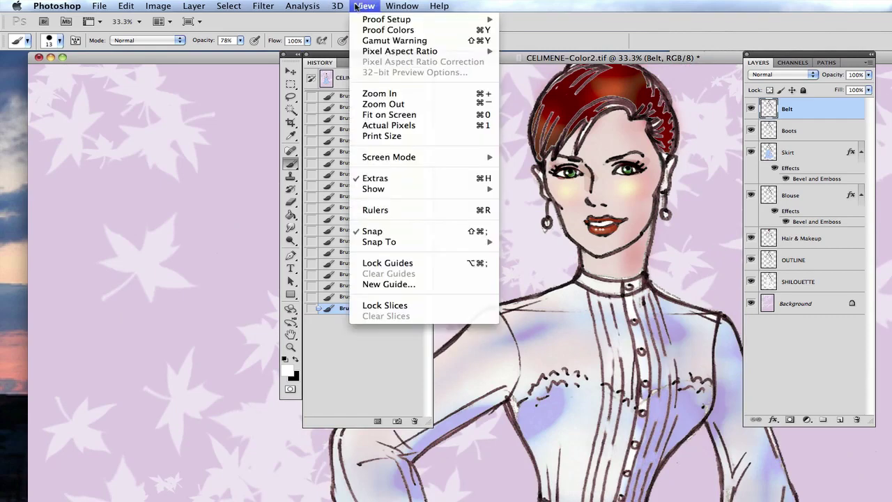
click(401, 104)
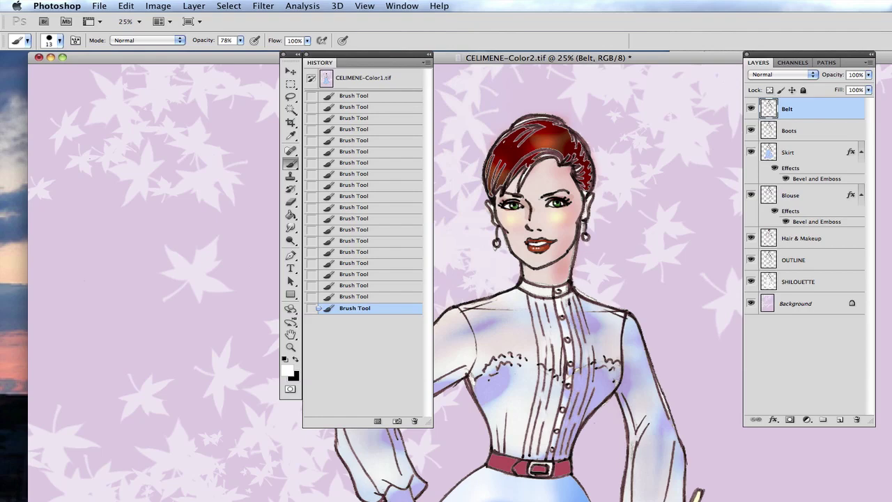
scroll(450, 283, down, 3)
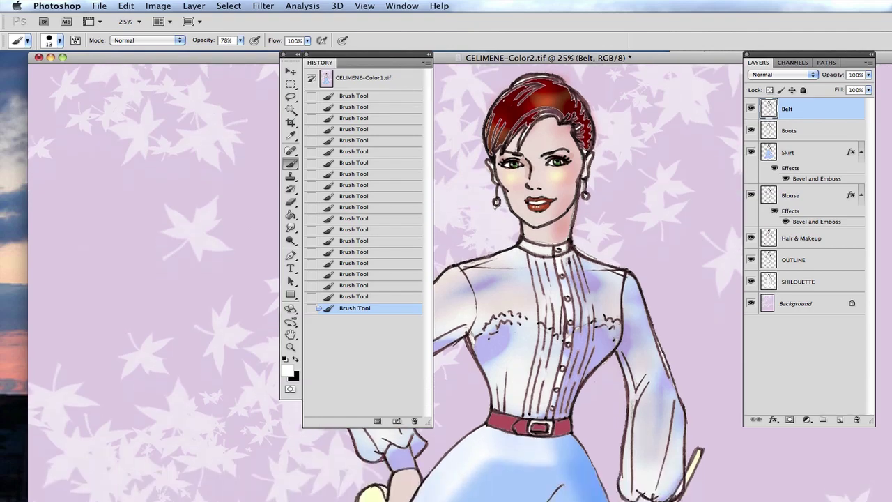
scroll(451, 283, up, 4)
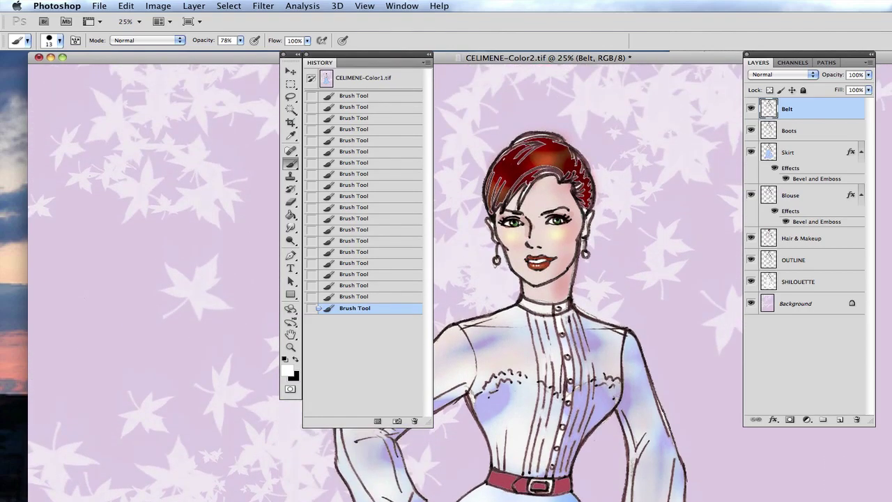
scroll(696, 493, down, 1)
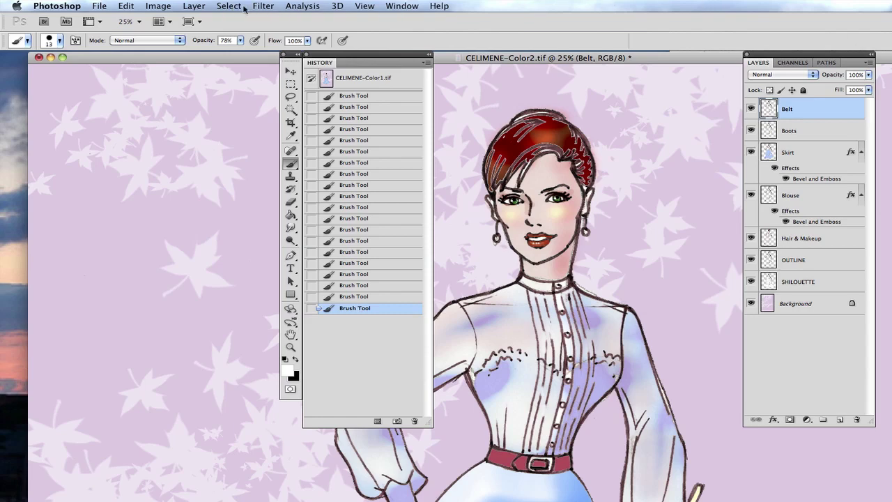
Zoom out to 16.7%, shift the document window right, and scroll down to the blue skirt.
click(362, 7)
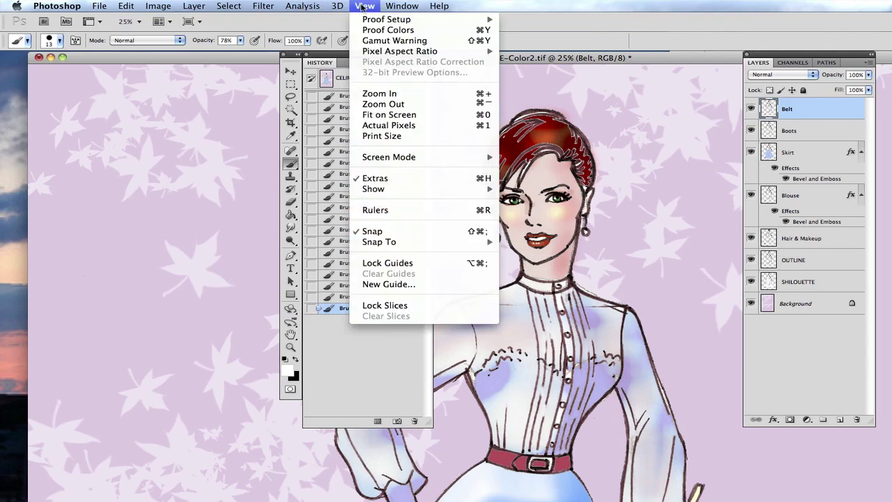
click(382, 104)
drag(662, 57, 882, 57)
scroll(586, 279, down, 5)
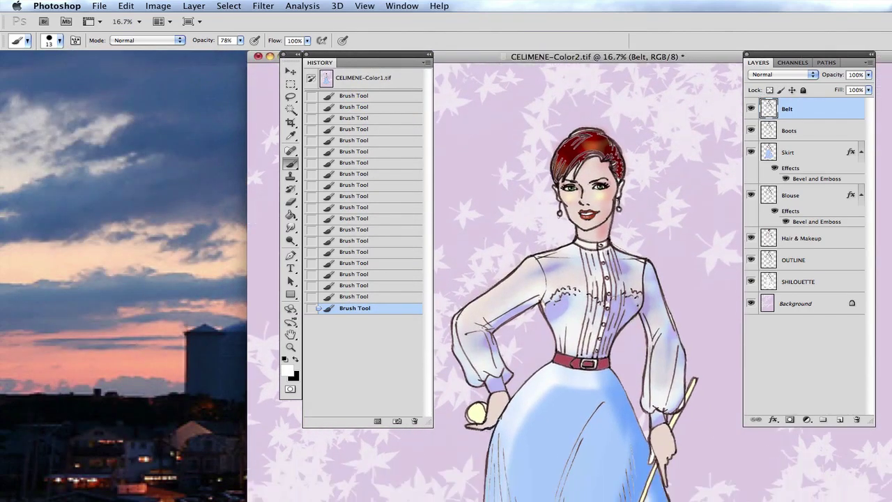